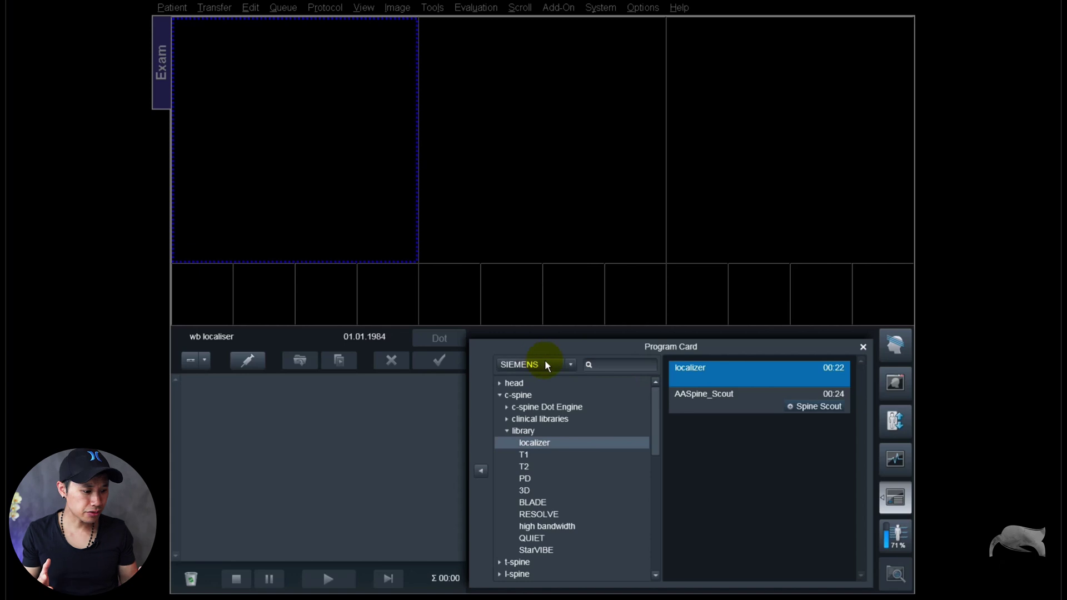
Add the c-spine library localizer and the abdomen library T2 protocol t2_haste_cor_p2_mbh to the exam queue
drag(706, 371, 373, 472)
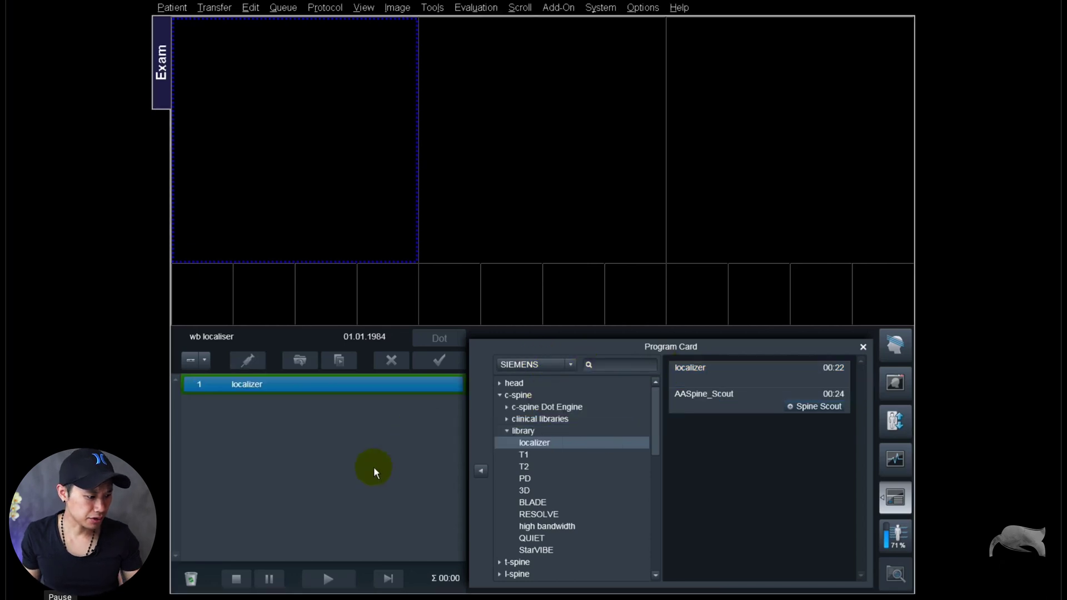
click(497, 395)
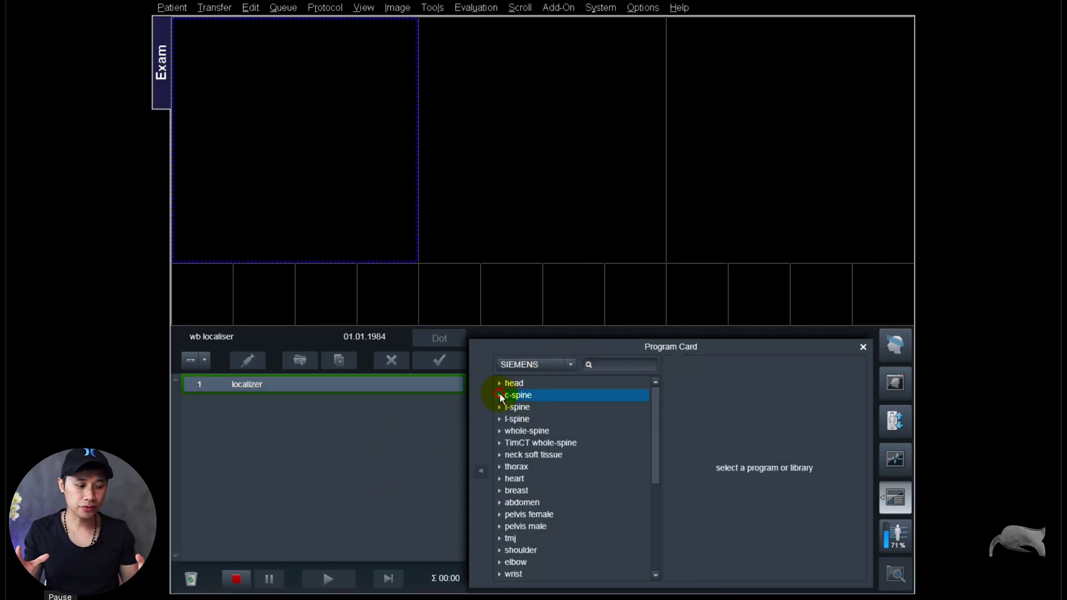
click(500, 502)
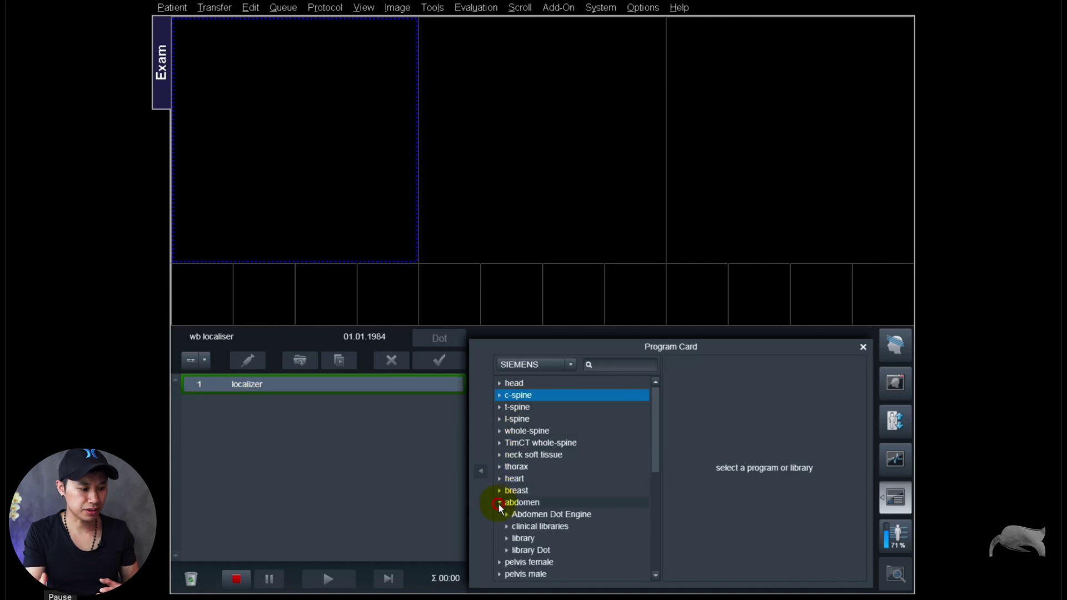
click(519, 538)
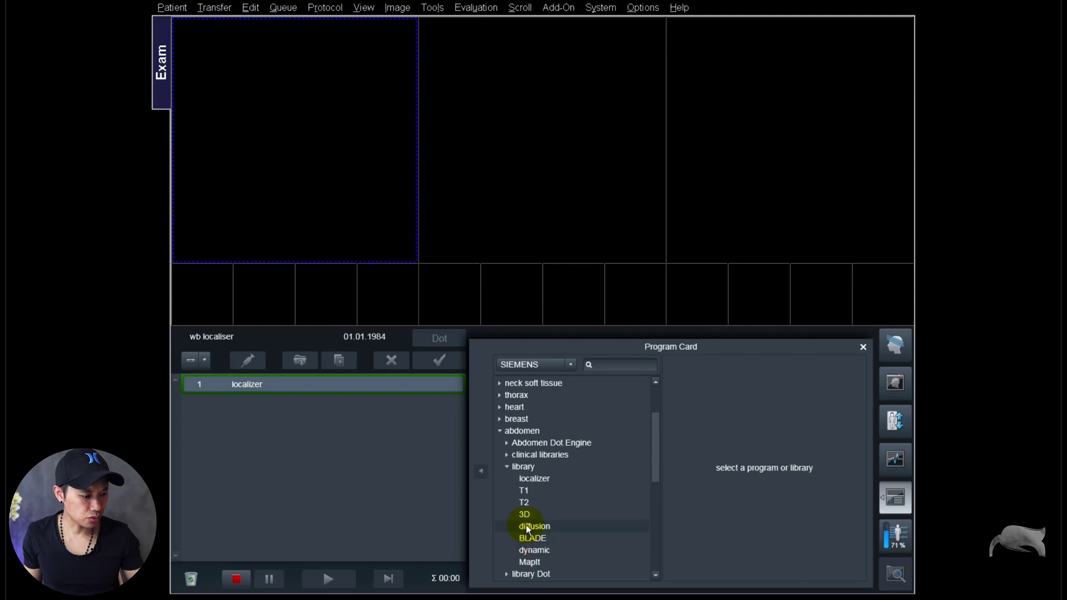
click(529, 502)
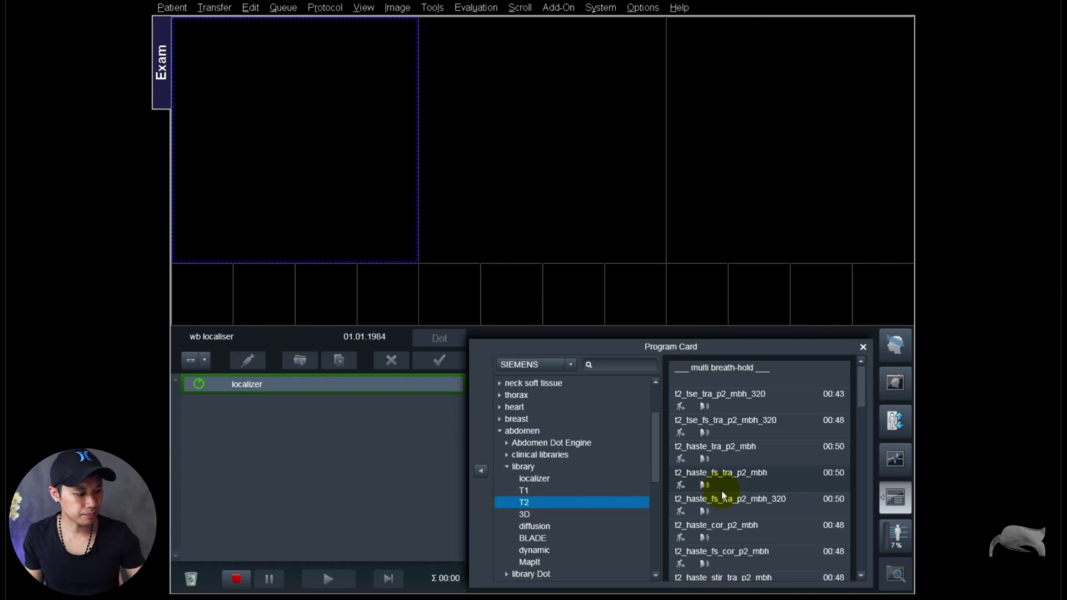
scroll(722, 492, down, 1)
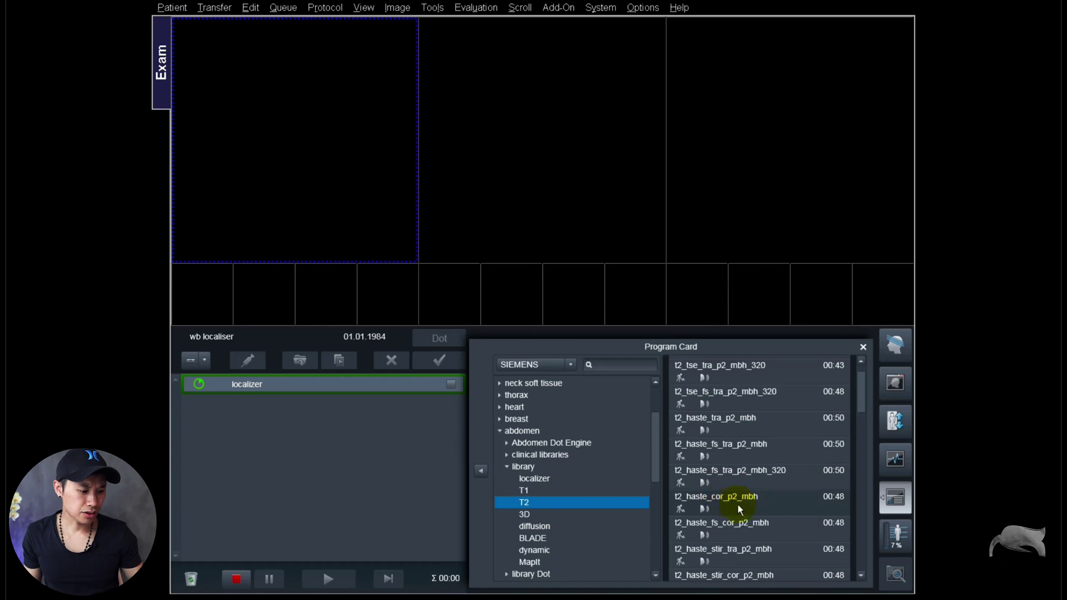
click(745, 501)
drag(744, 501, 322, 476)
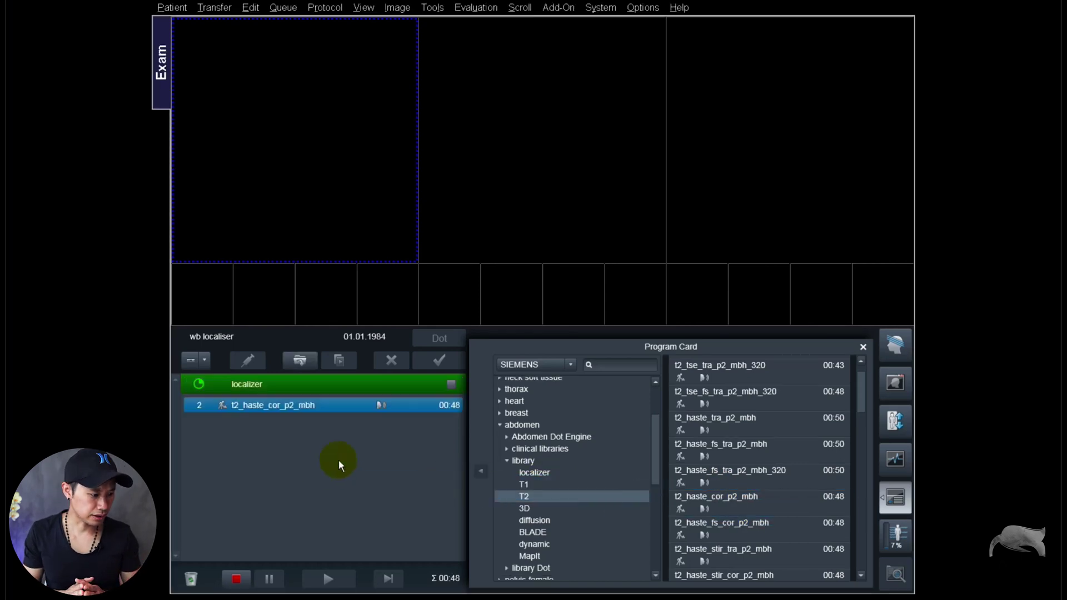
Rename the t2_haste_cor_p2_mbh step in the queue as t2_haste_loc
click(302, 405)
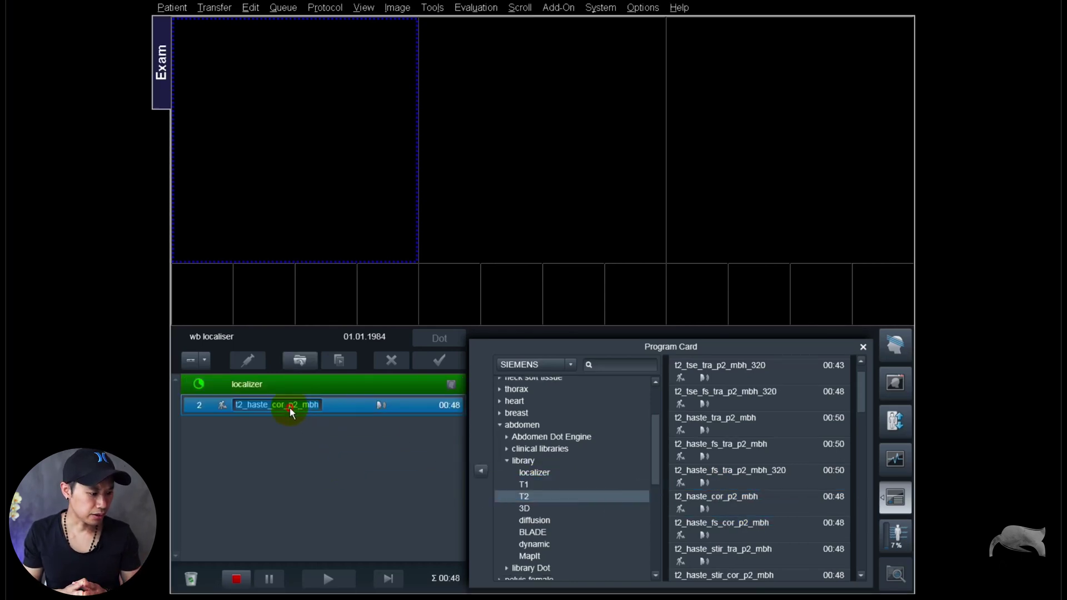
click(277, 405)
drag(278, 405, 327, 404)
text(lo)
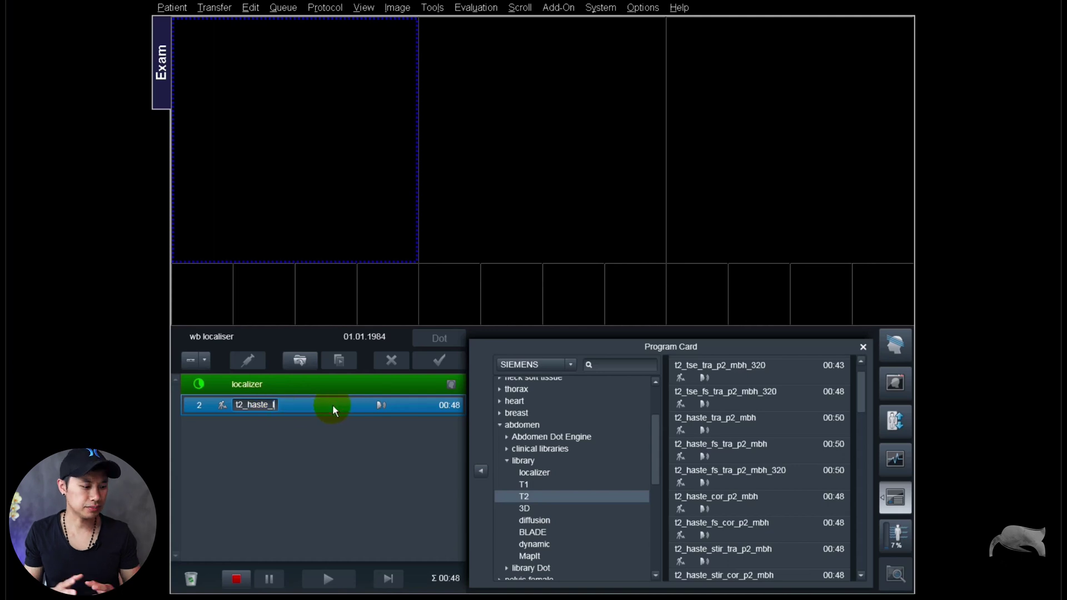
text(c)
key(Return)
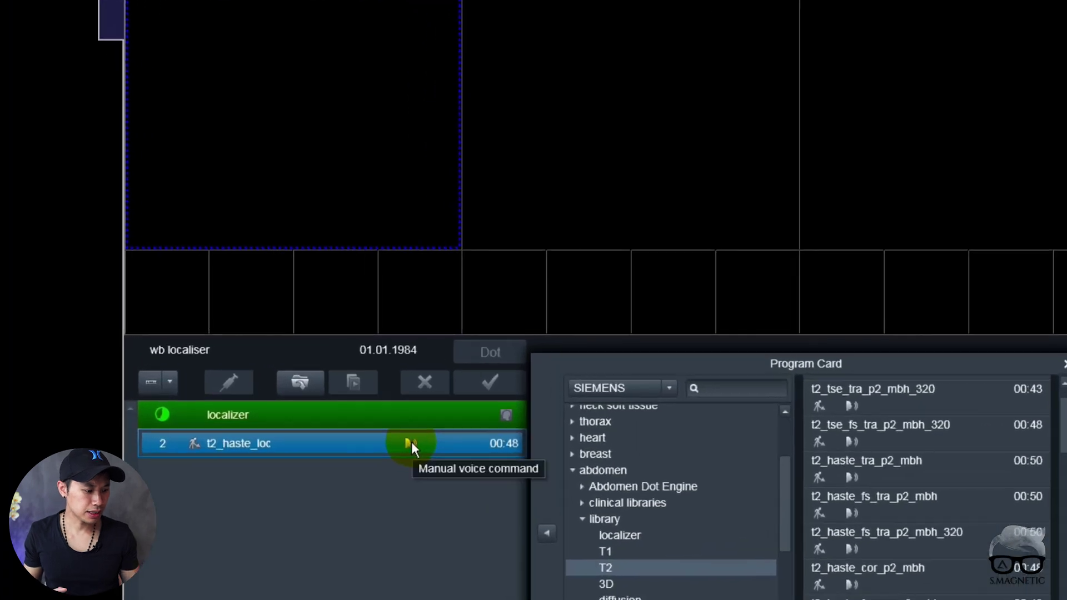
Set the t2_haste_loc step's properties to use no voice commands
right_click(386, 441)
click(422, 428)
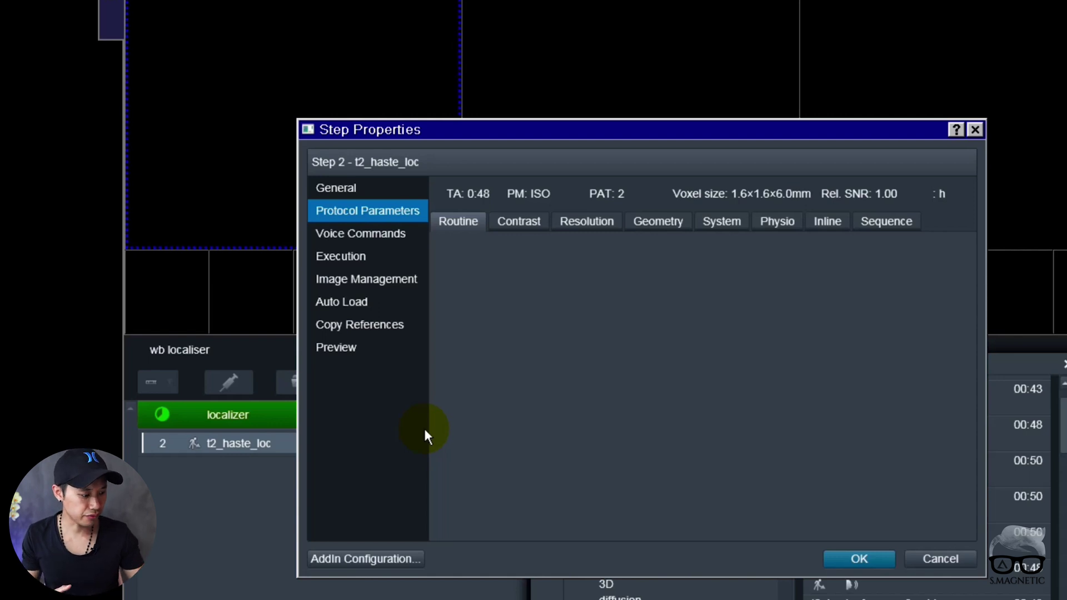
click(359, 232)
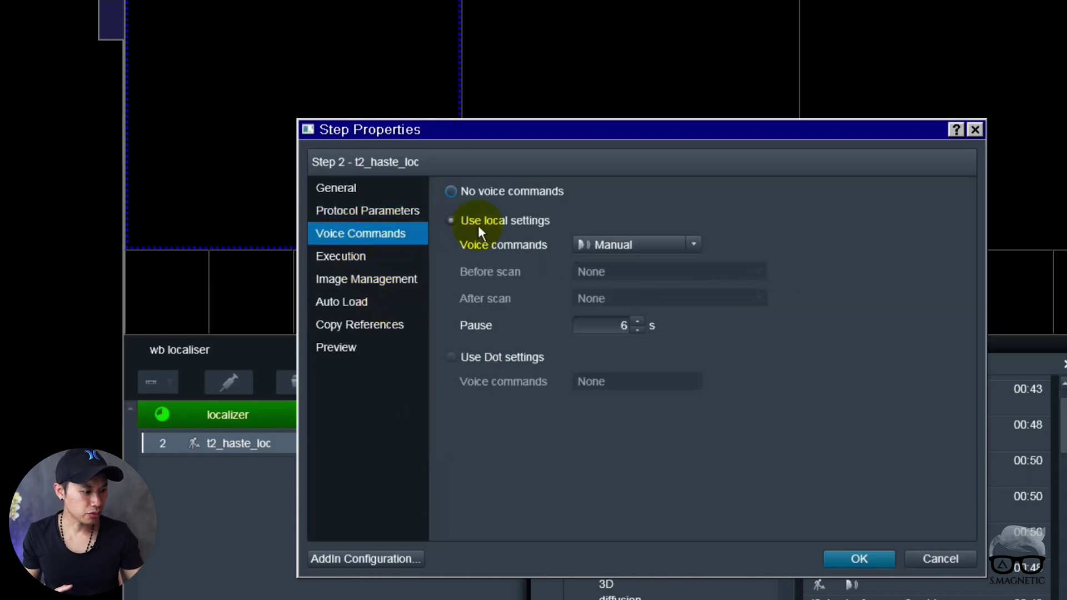
click(475, 193)
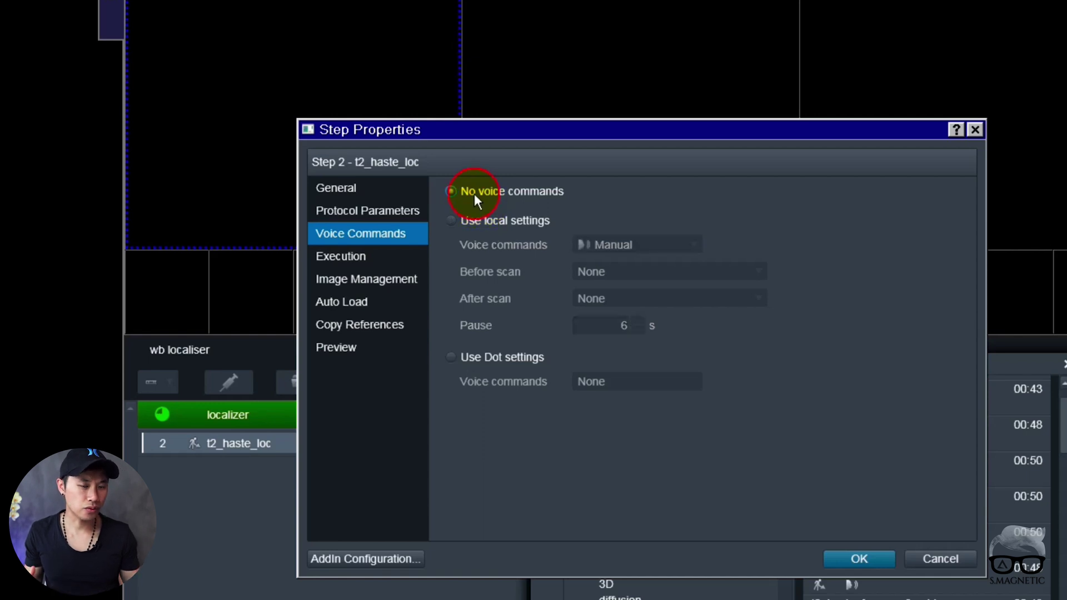
click(850, 559)
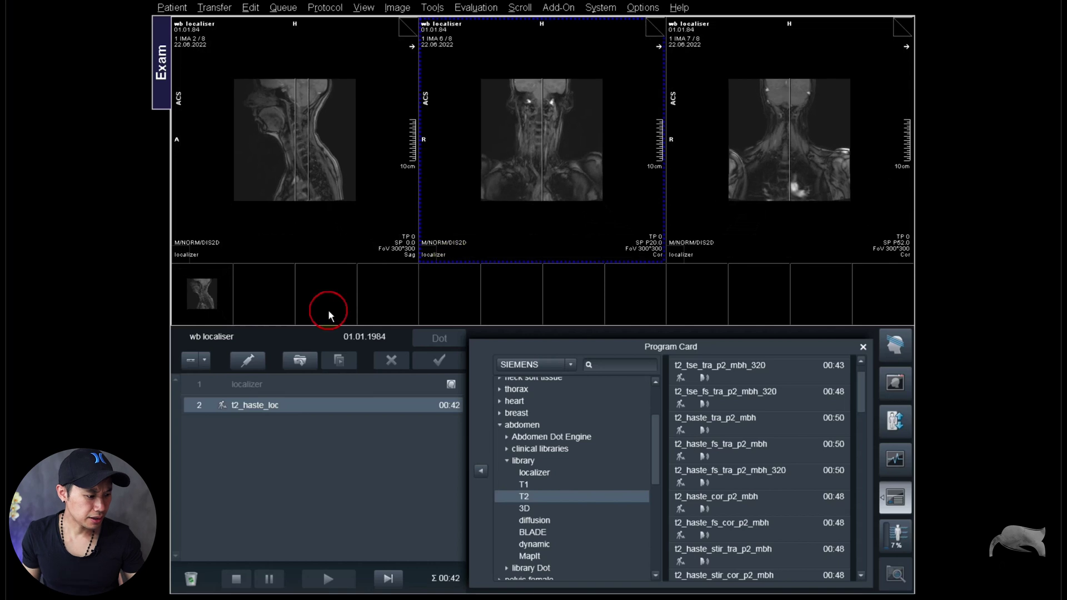
Open the t2_haste_loc step and set its FoV read to 450 mm and TR to 457 ms
click(293, 410)
double_click(293, 410)
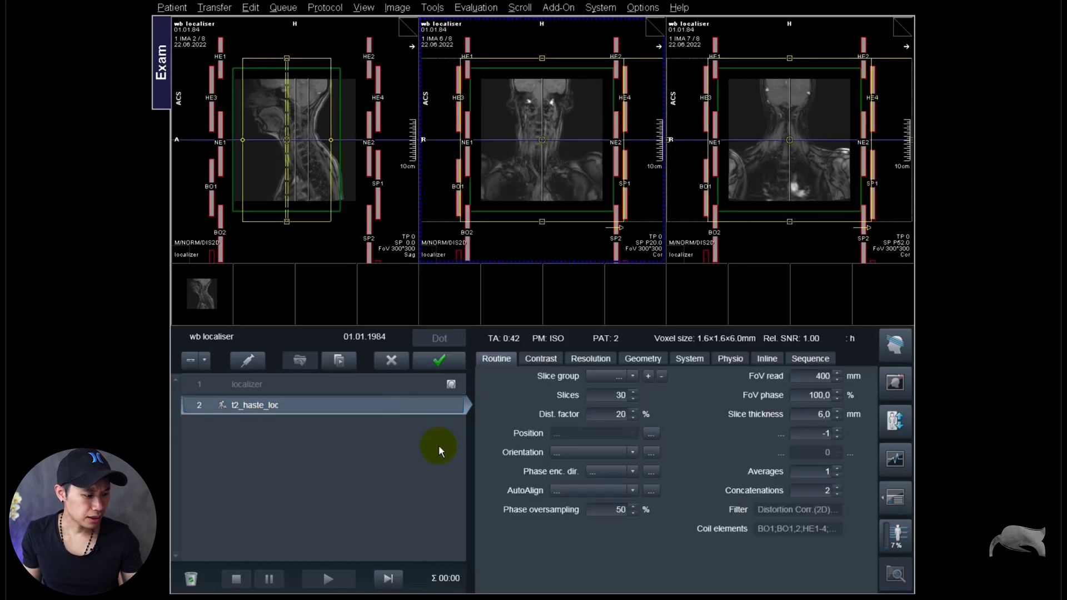
double_click(825, 376)
text(4)
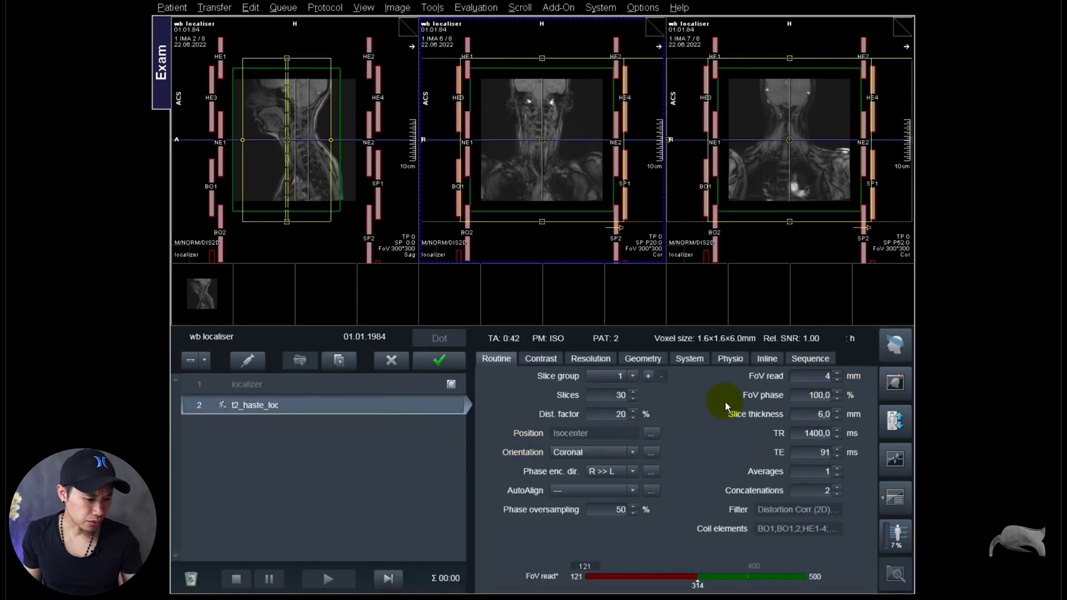
text(50)
key(Return)
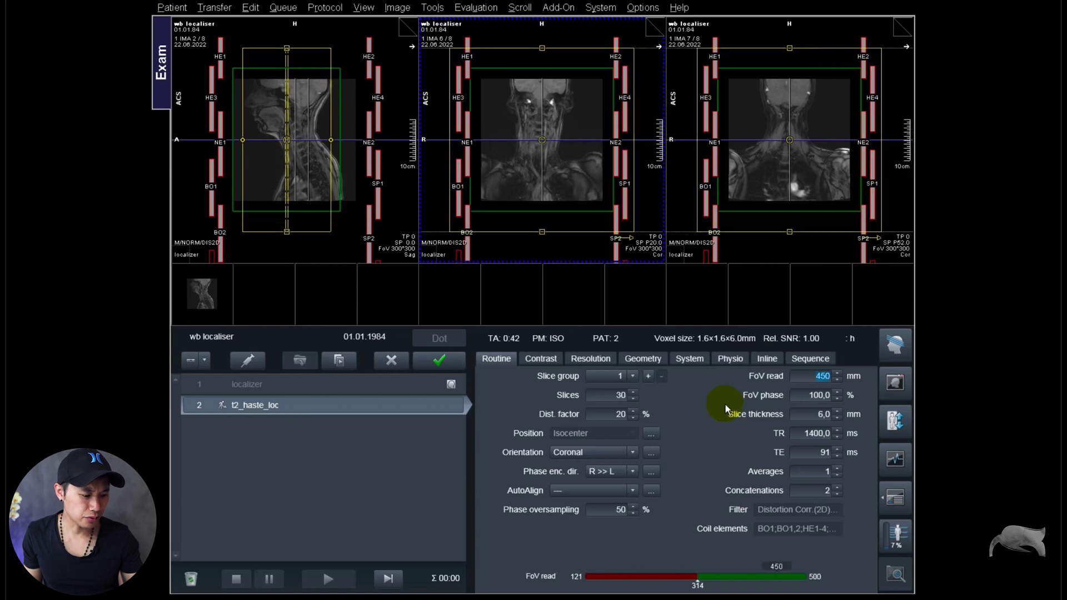
key(Tab)
key(Tab)
key(Tab)
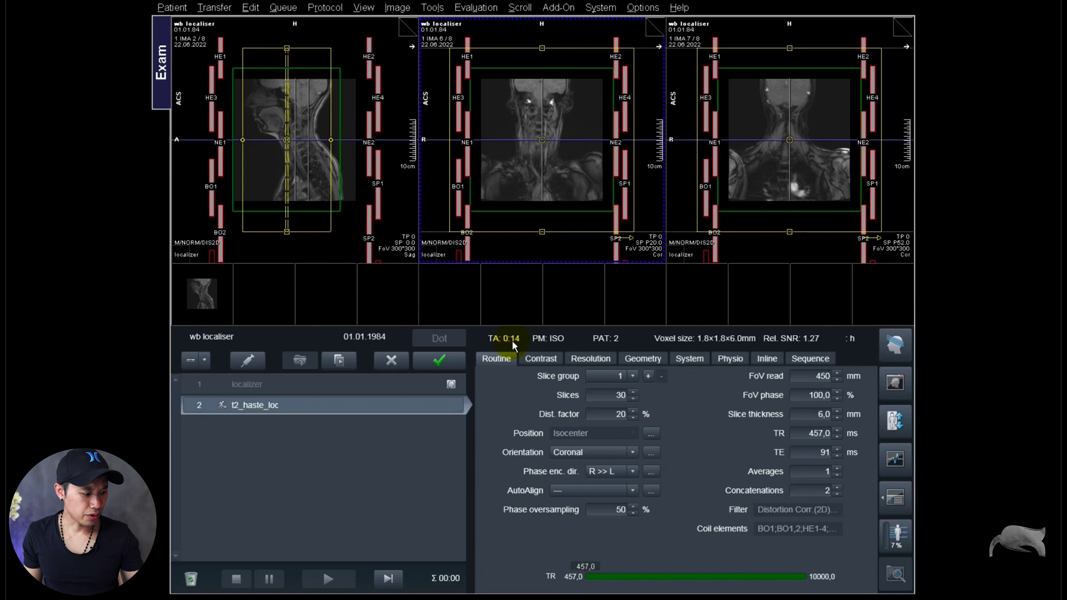
Set the protocol's concatenations to 1 and the number of slices to 20
click(830, 490)
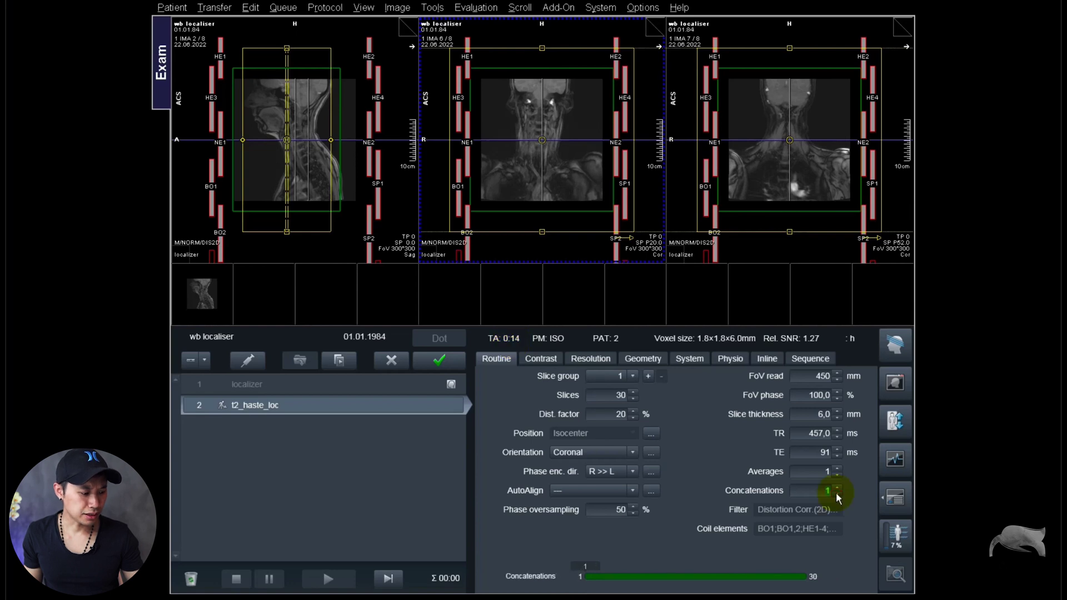
click(836, 494)
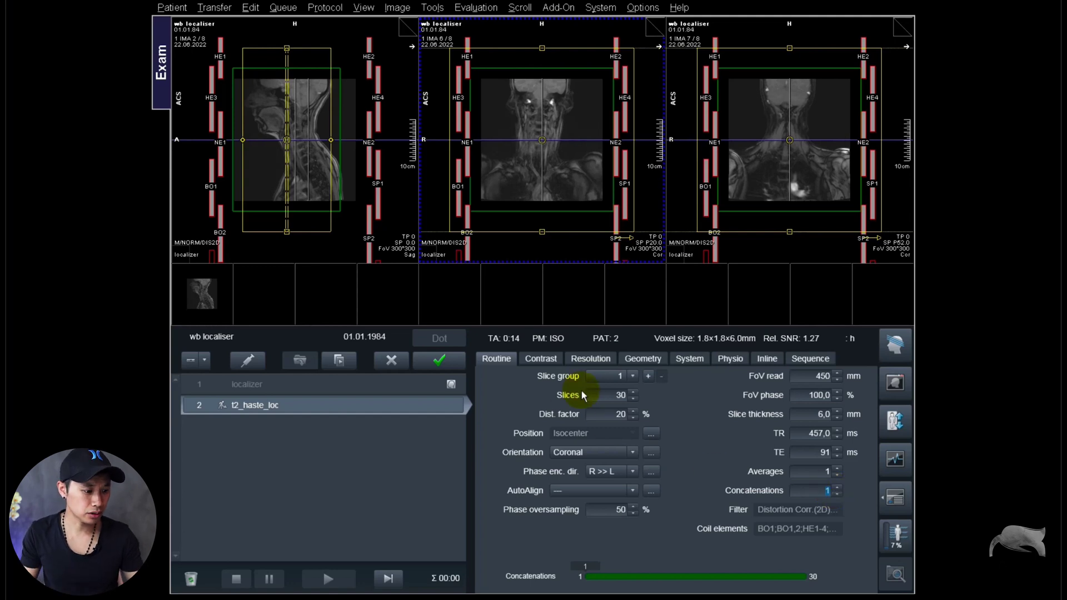
click(604, 395)
text(20)
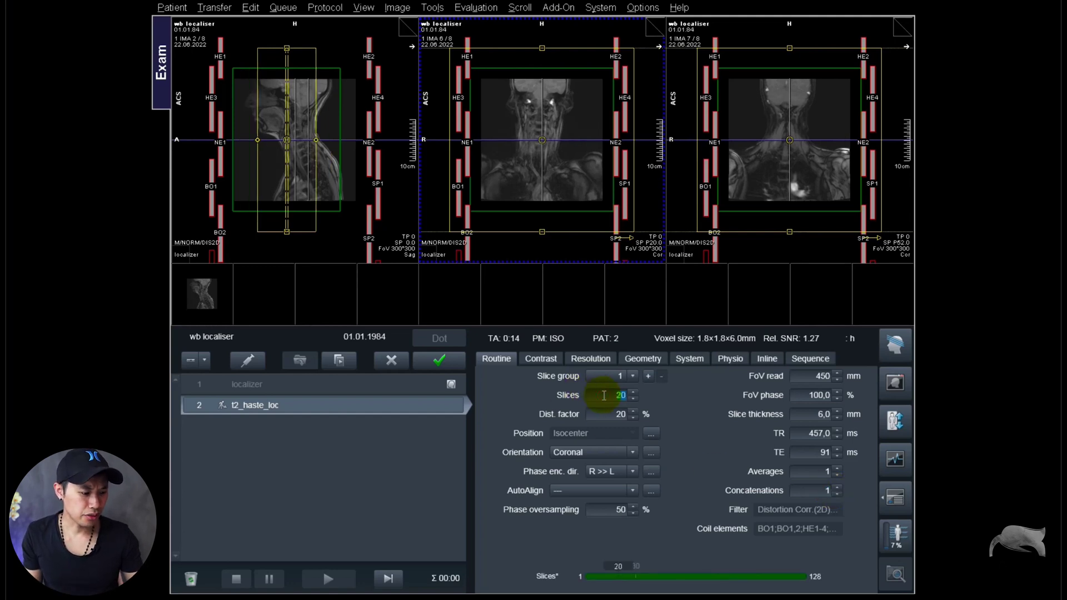
Hide the green adjustment volume frame on the localizer images using the Position Toolbar
click(892, 347)
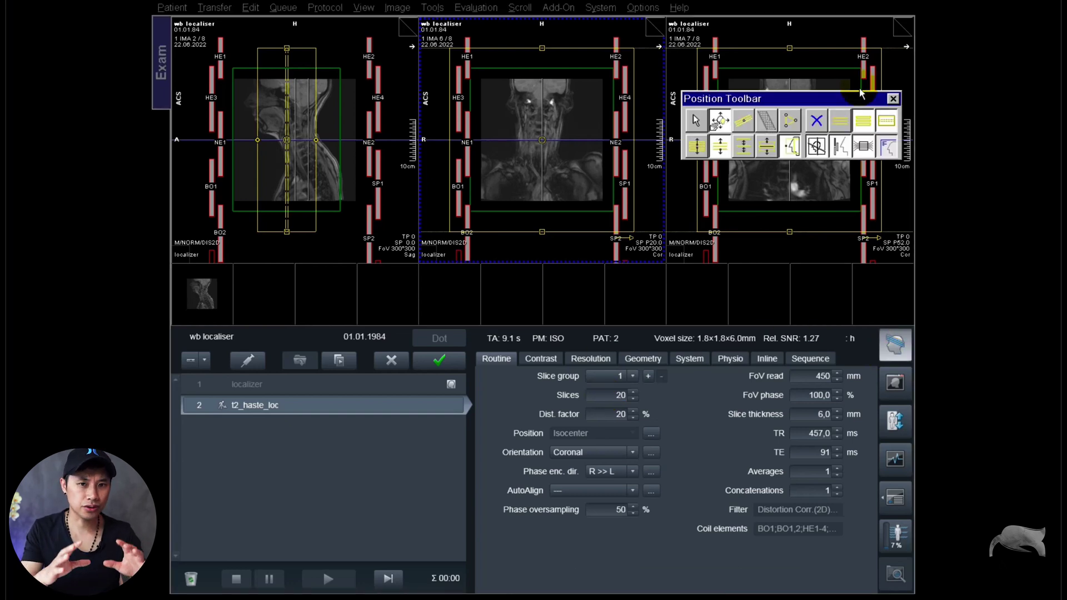
drag(860, 94, 808, 153)
click(811, 208)
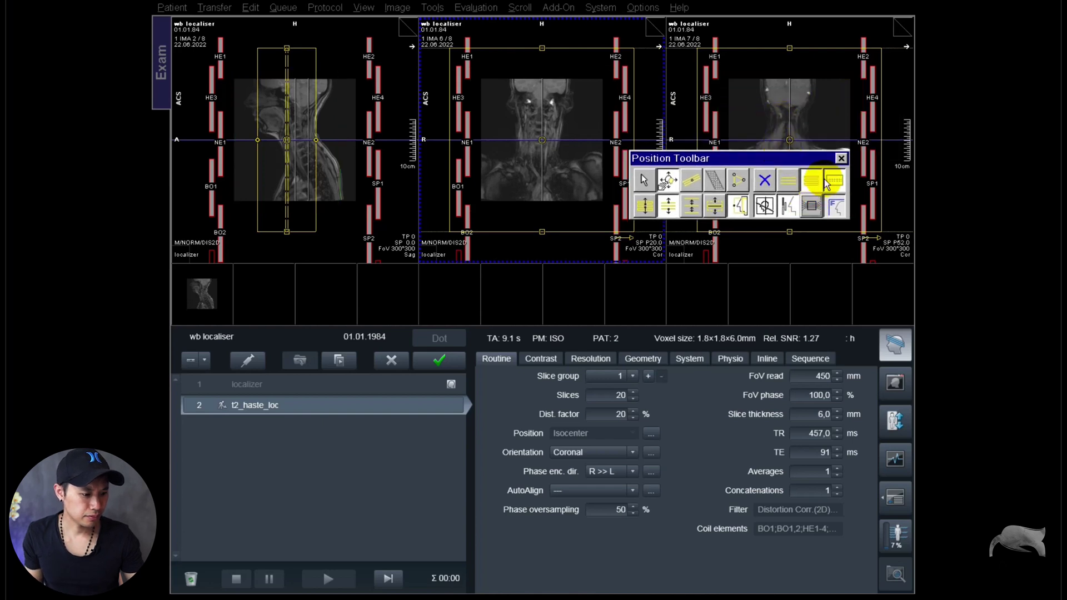
click(842, 158)
Move the coronal slice group posteriorly over the spine to about P35 and set it to 16 slices
drag(286, 141, 305, 143)
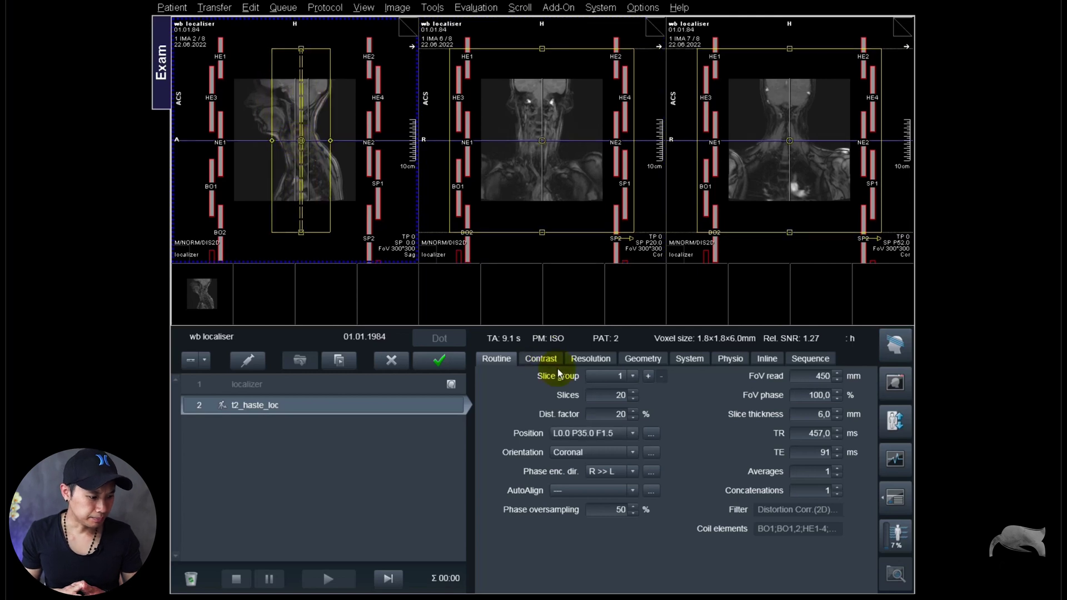
click(633, 399)
click(633, 400)
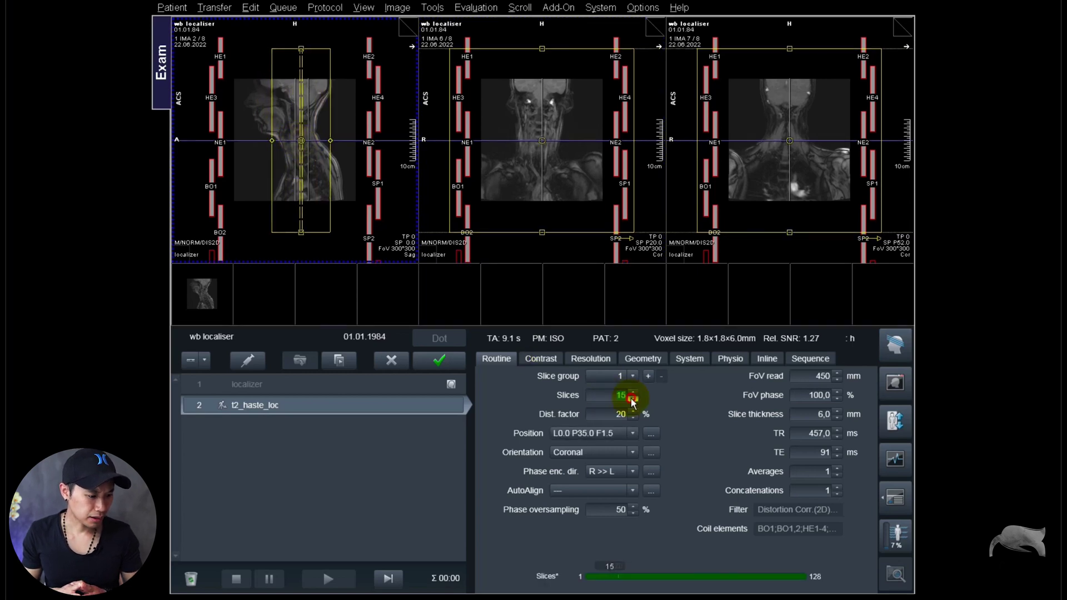
click(633, 392)
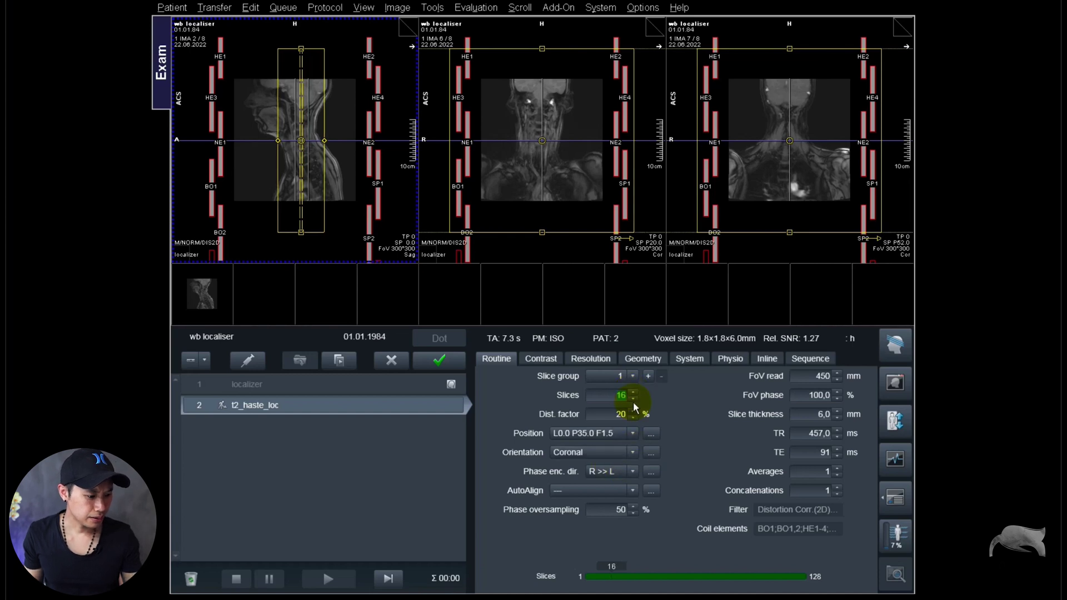
Add a second slice group with transversal orientation across the upper neck at about H95
click(647, 377)
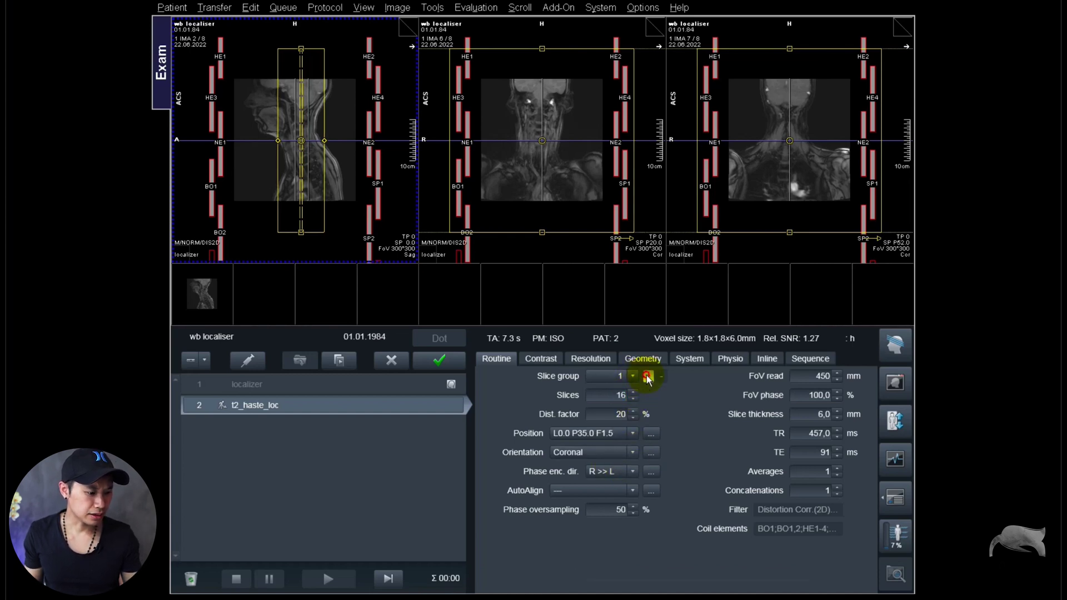
click(583, 452)
click(573, 492)
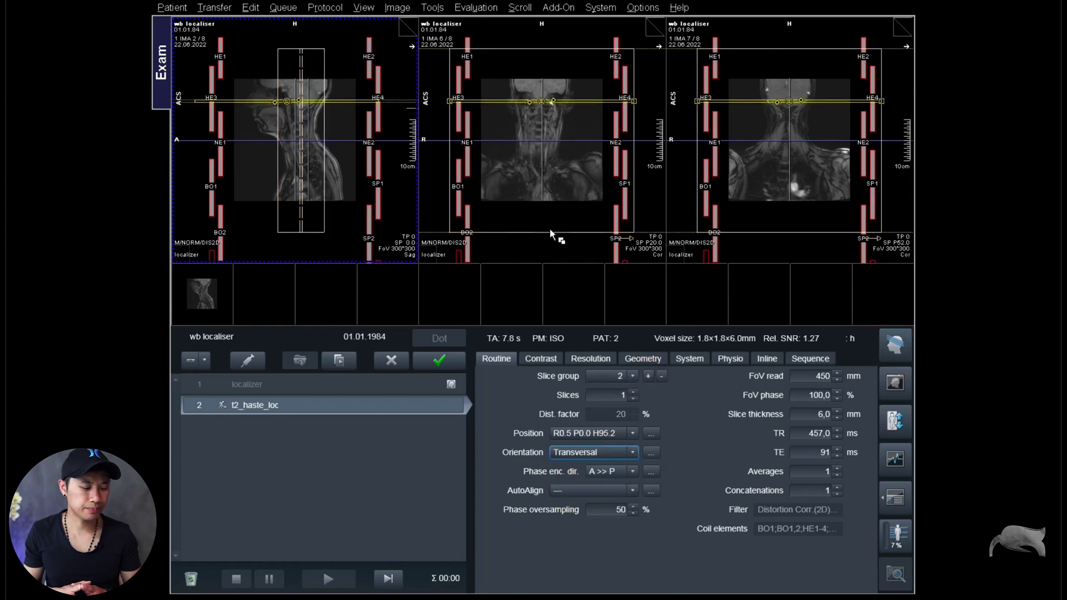
Give the transversal slice group 5 slices and a distance factor of 50%
click(633, 392)
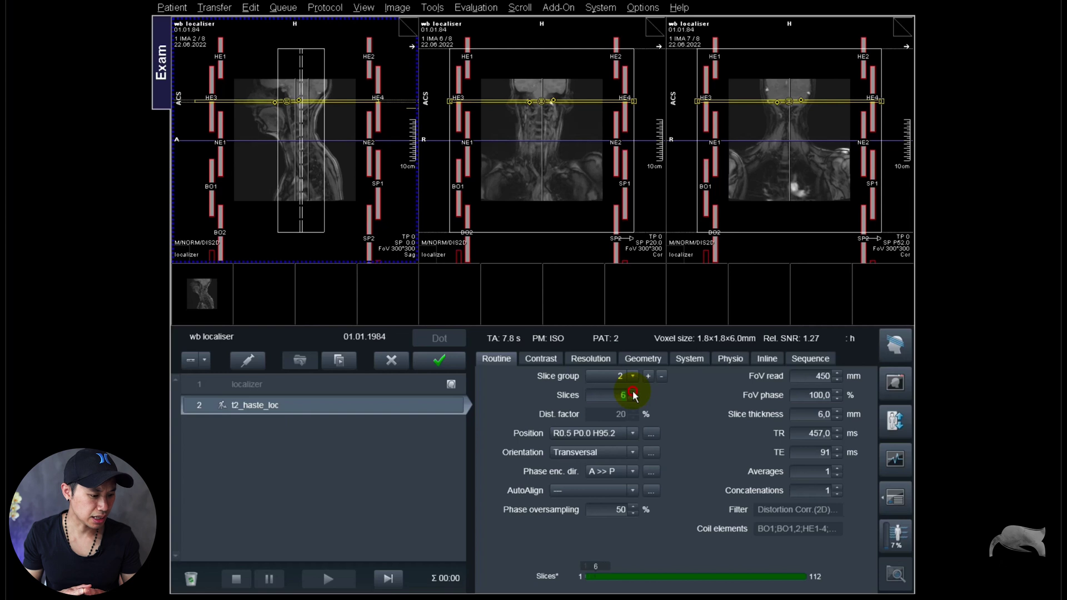
click(633, 400)
click(602, 409)
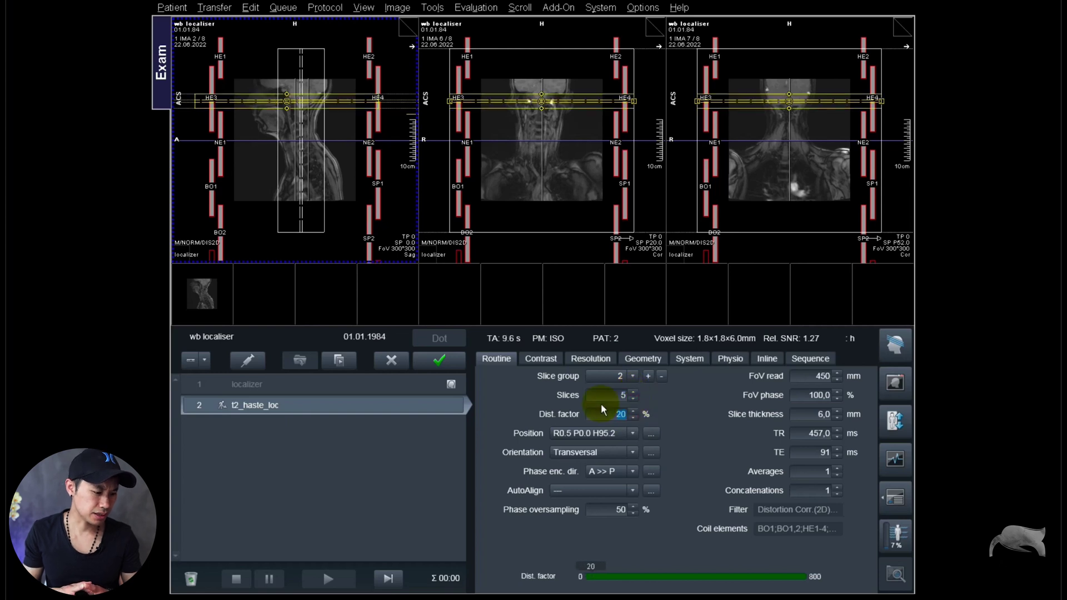
text(50)
key(Return)
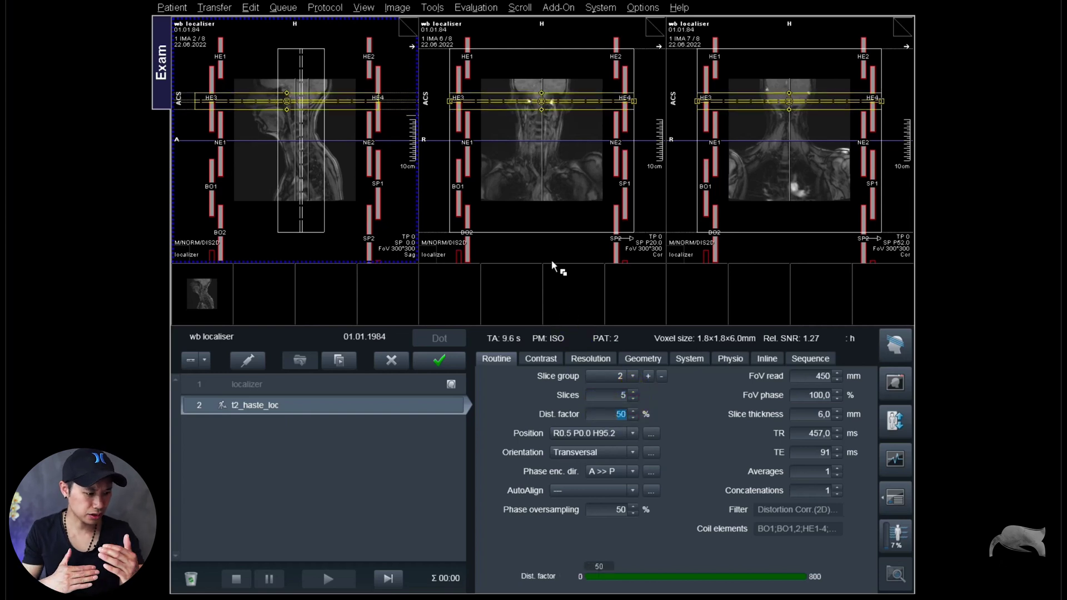
Set the coronal slice group's distance factor to 50% and its number of slices to 14
click(284, 182)
click(622, 414)
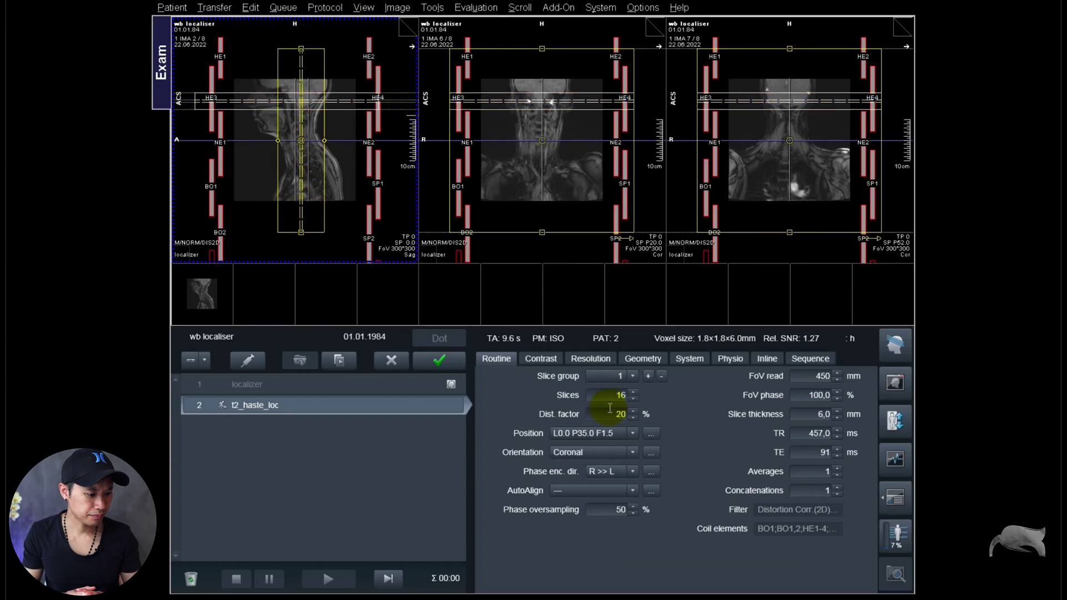
text(50)
key(Return)
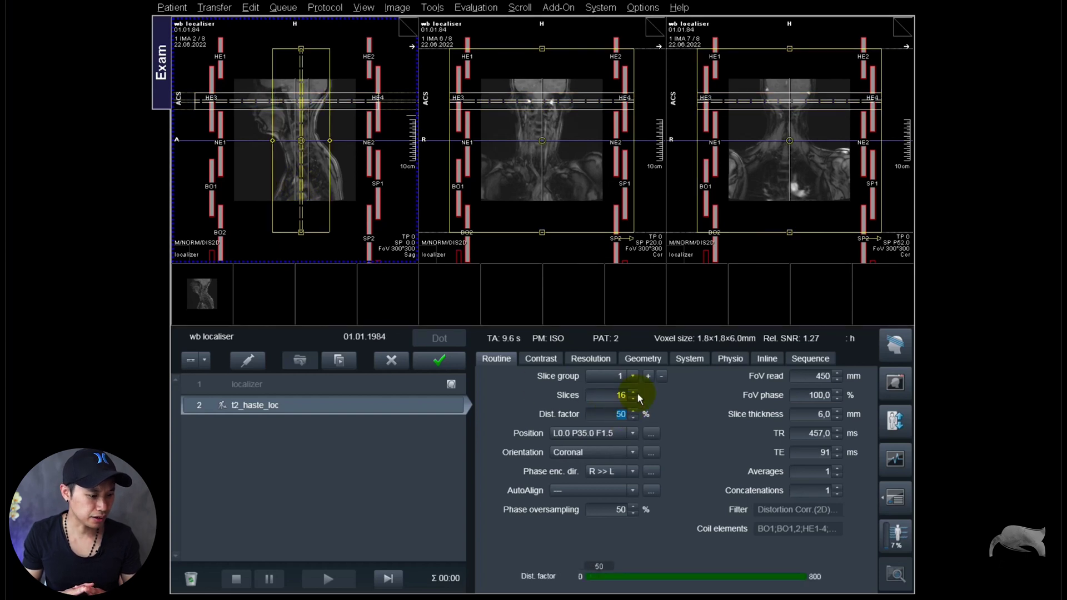
click(634, 398)
click(634, 398)
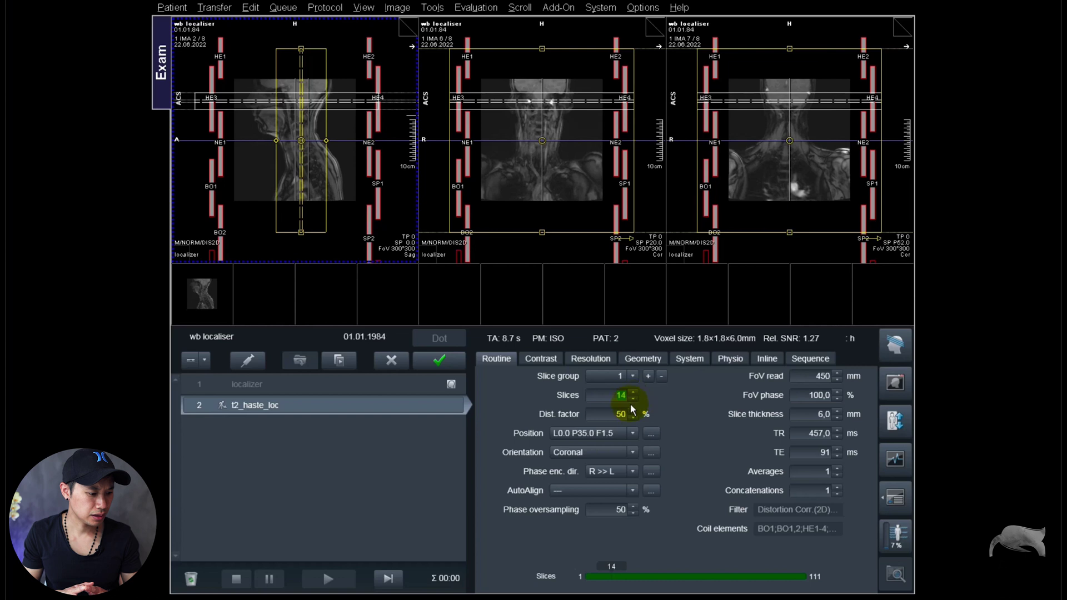
Move the transversal slice group down to the mid-neck at about H5 on the coronal view
right_click(550, 108)
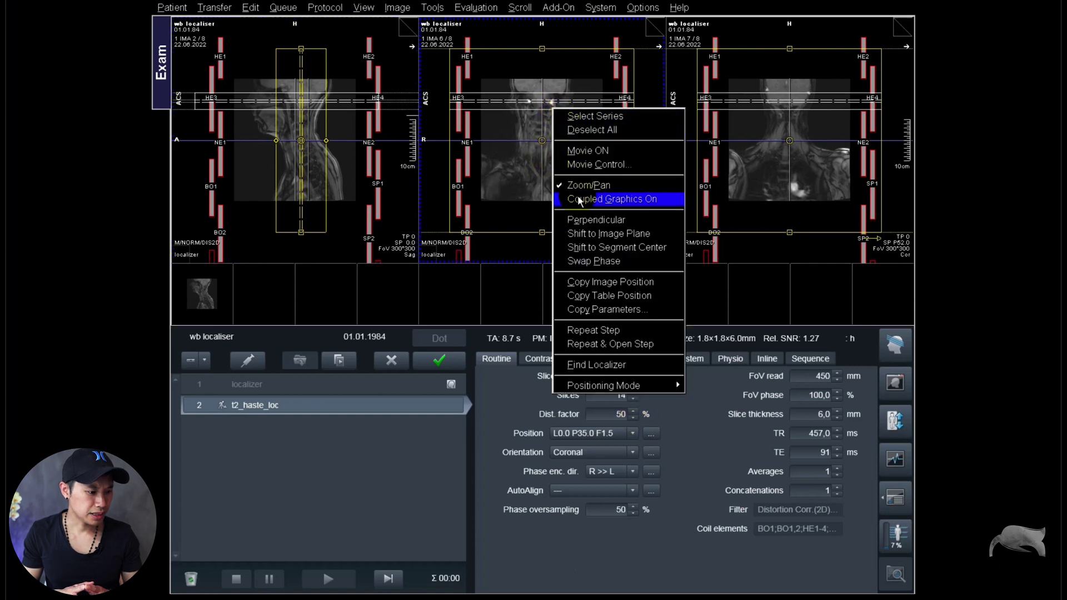
click(524, 170)
drag(540, 101, 539, 135)
Add a third slice group with sagittal orientation
click(648, 376)
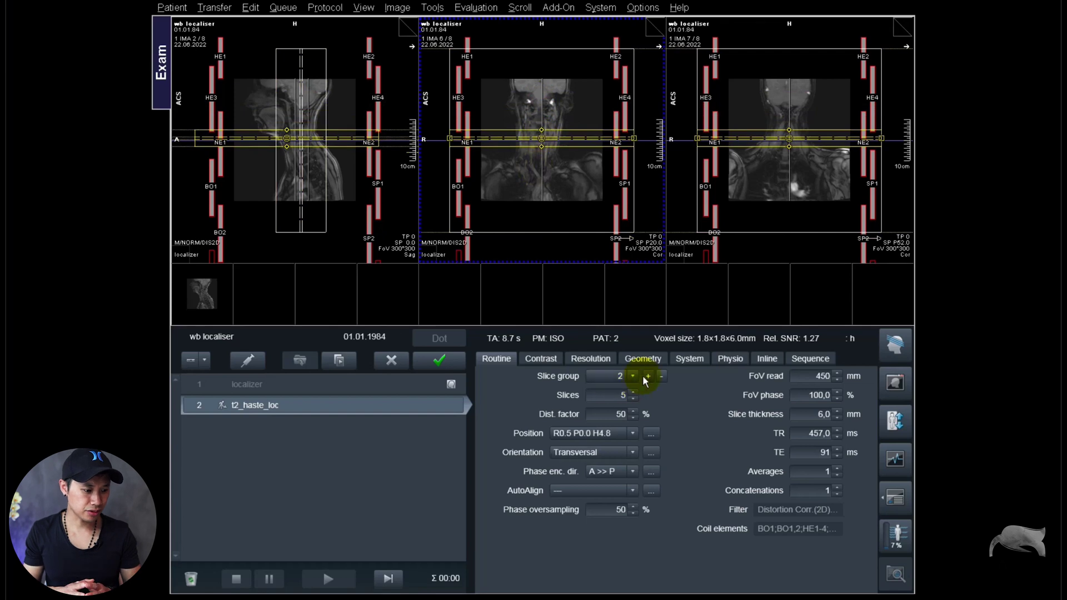
click(618, 451)
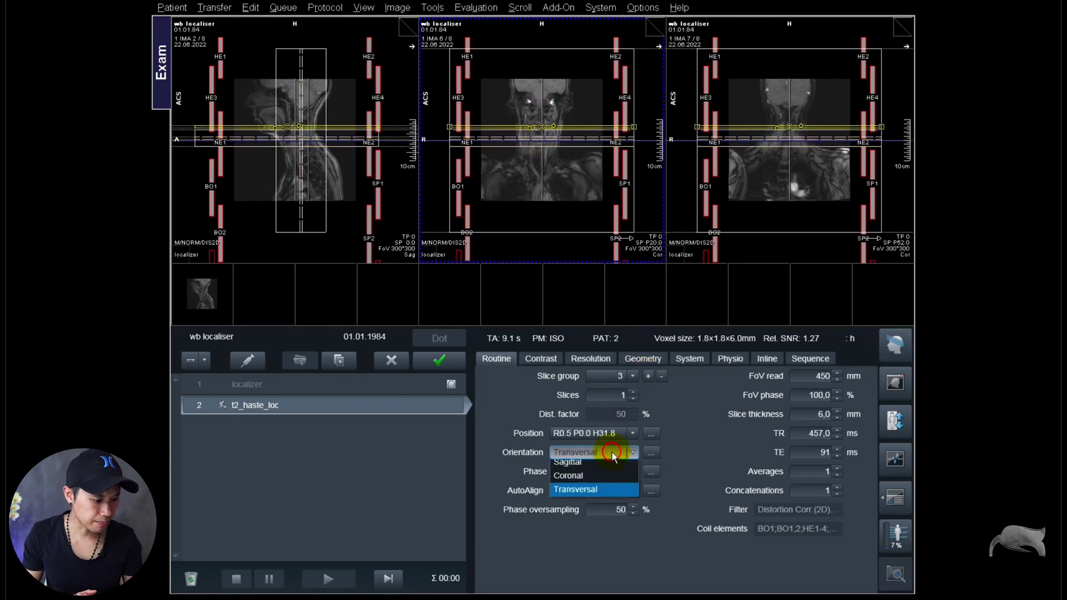
click(590, 471)
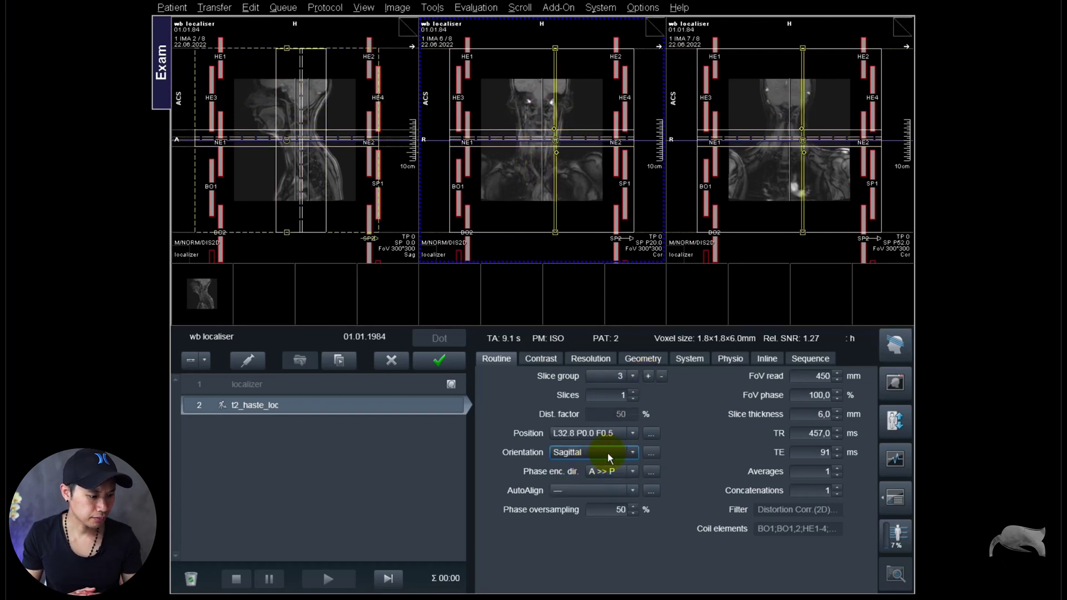
Give the sagittal slice group 5 slices and centre it on the spine's midline at about R0.8
click(633, 391)
click(633, 391)
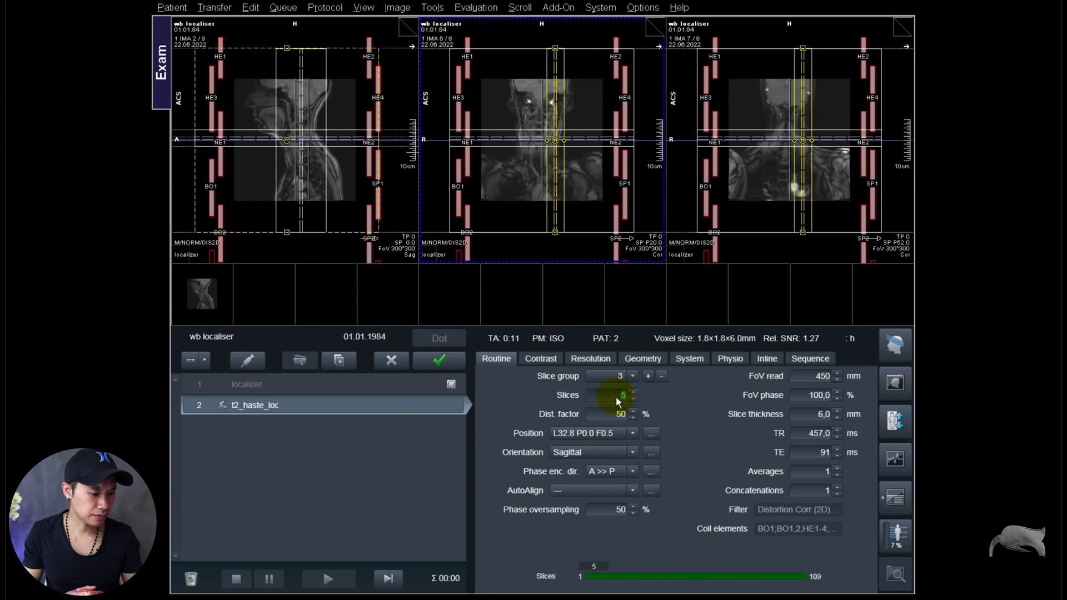
click(620, 414)
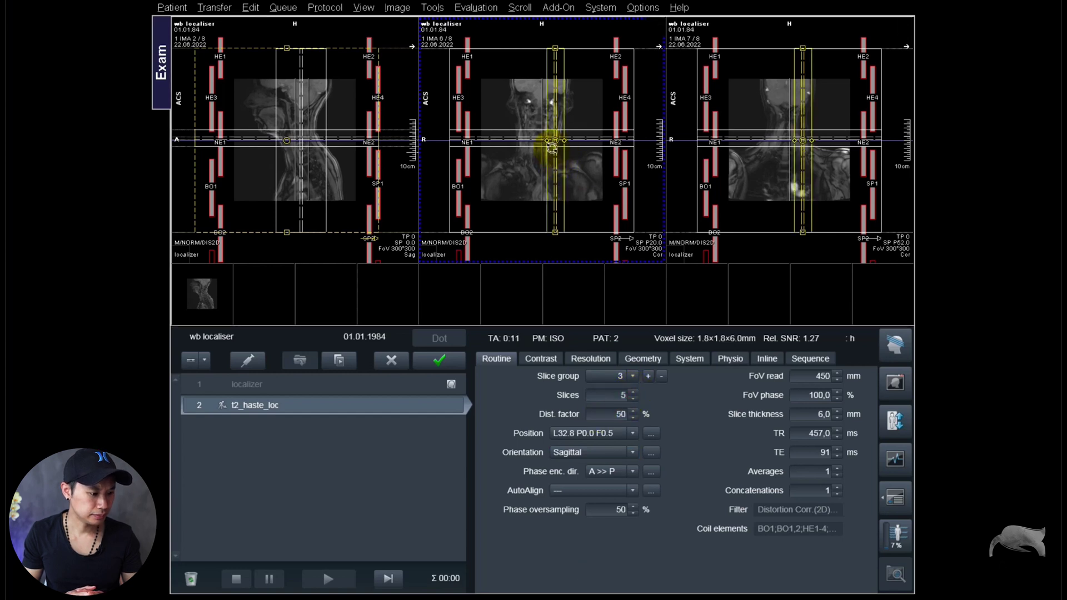
drag(553, 141, 540, 143)
click(392, 361)
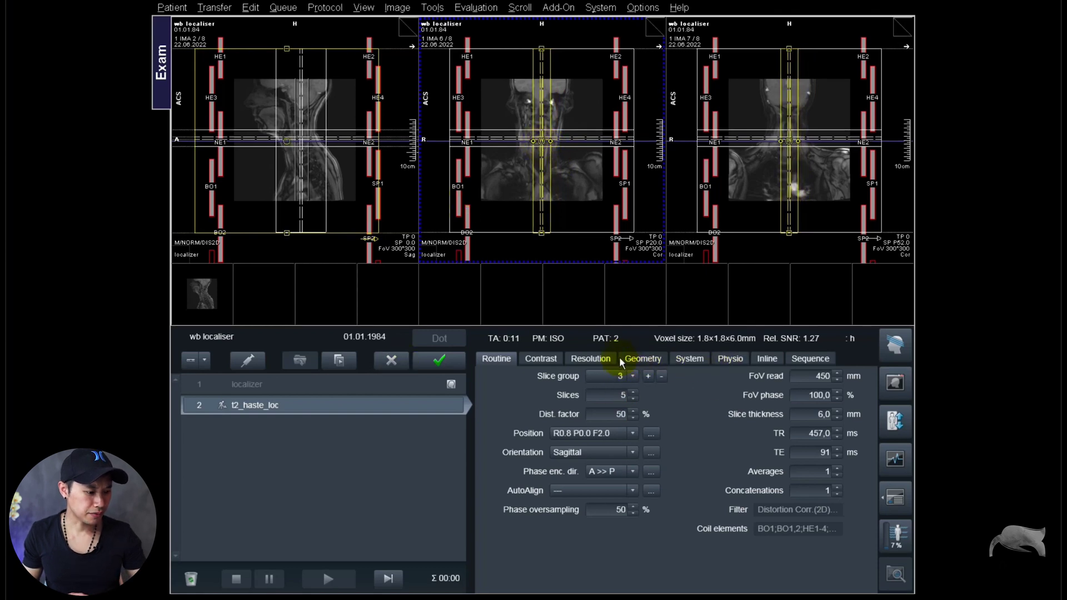
Enable the Set-n-Go protocol for t2_haste_loc and include a second step
click(633, 361)
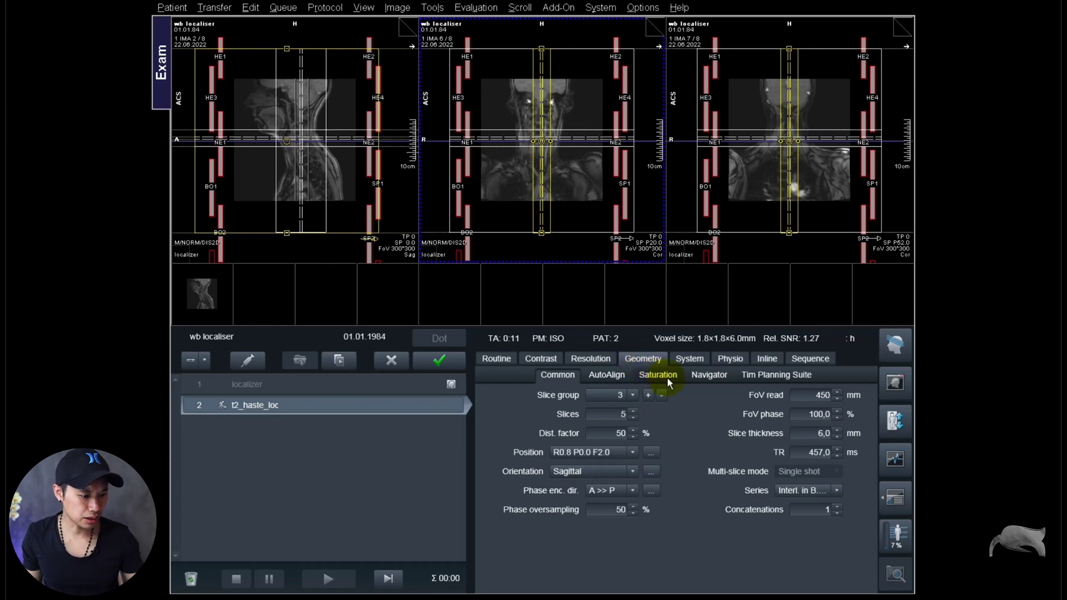
scroll(580, 254, down, 3)
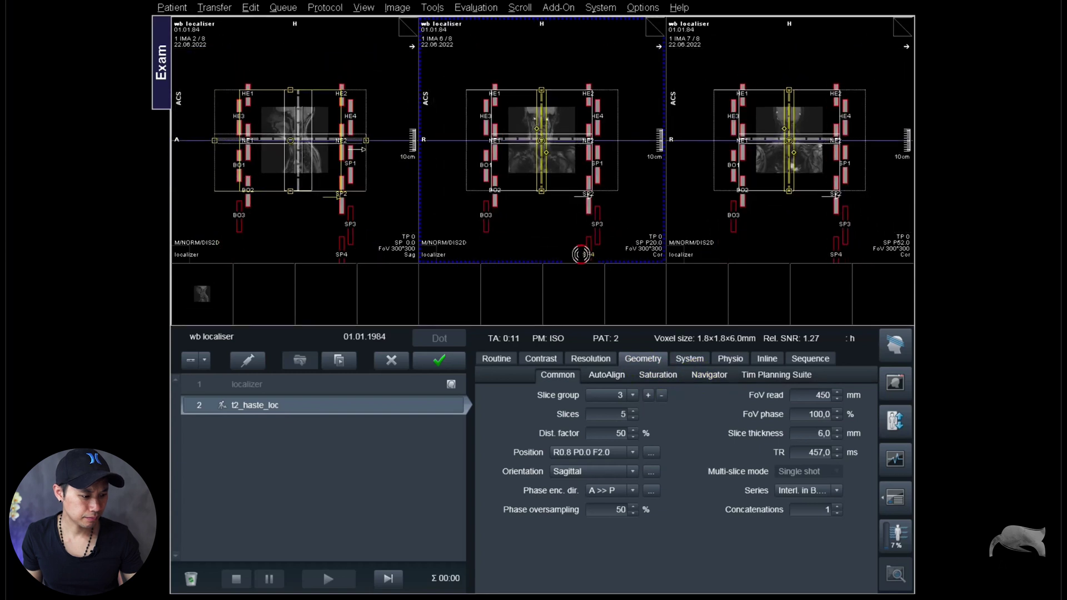
click(746, 374)
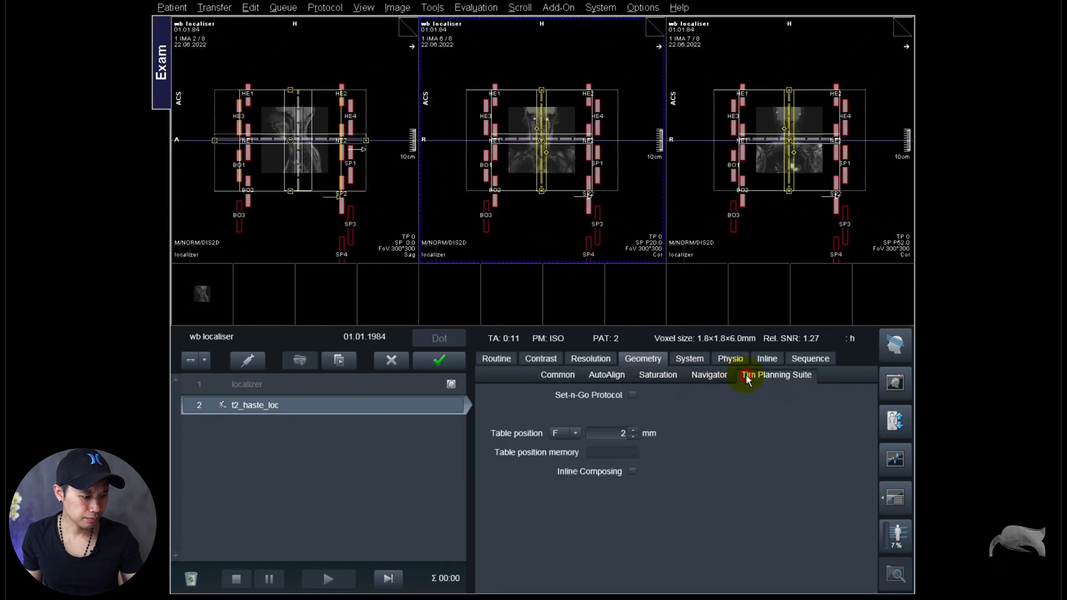
click(633, 396)
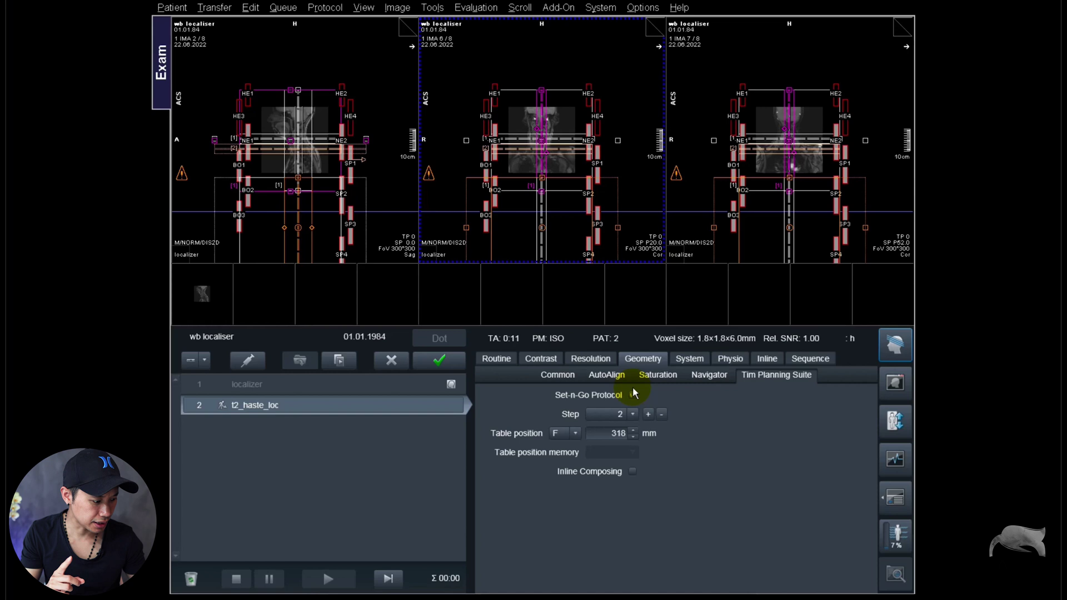
Reposition the slice groups of step 2 over the lower body, at a table position of about F392 mm
right_click(563, 223)
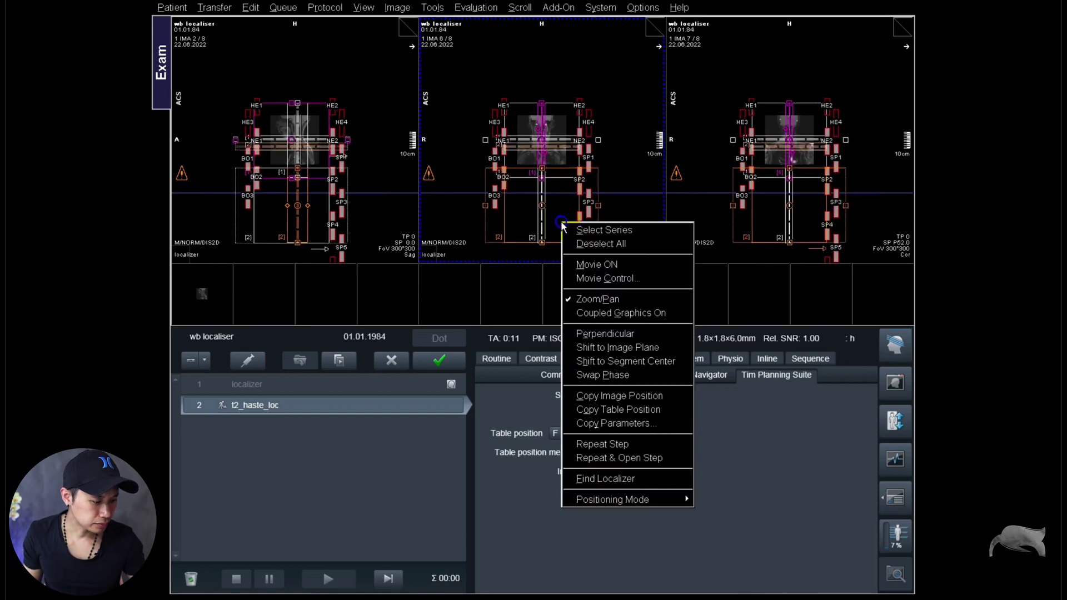
click(526, 232)
drag(526, 147, 540, 204)
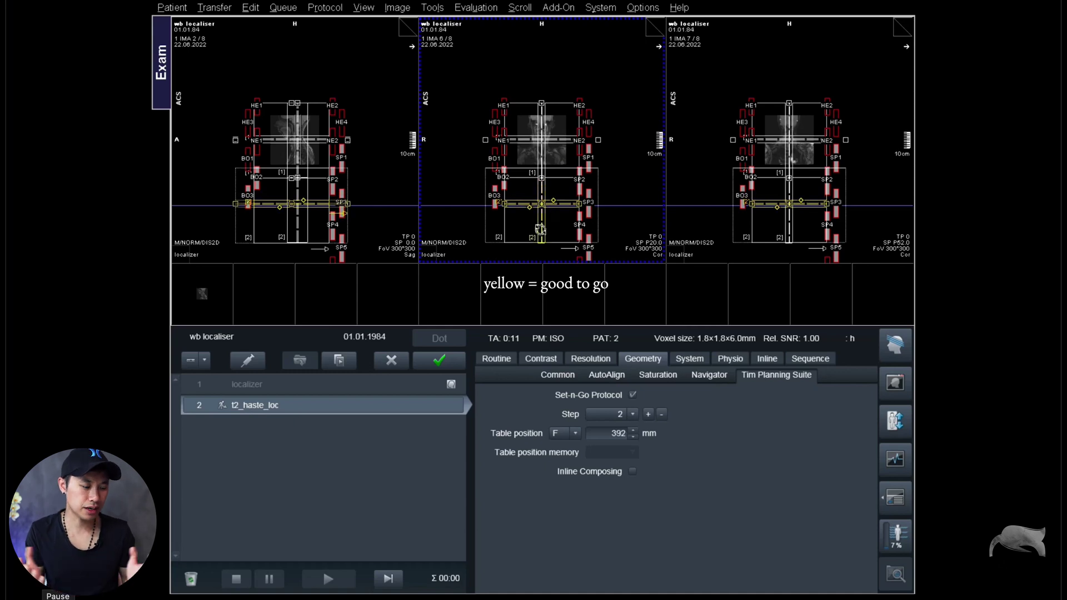
Turn on Inline Composing with the Adaptive composing function and apply the protocol
click(633, 473)
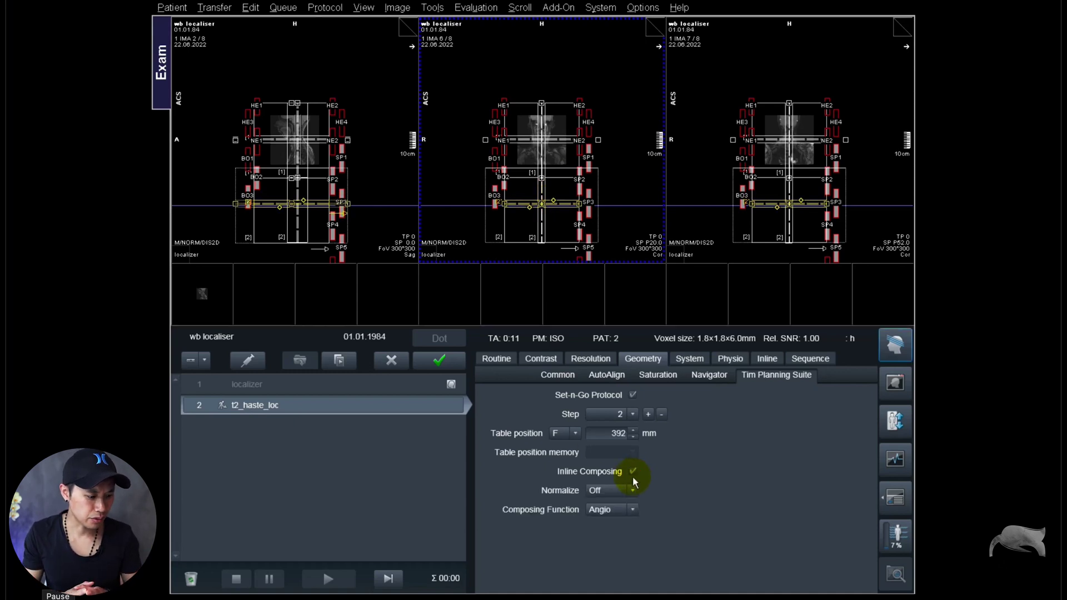
click(631, 510)
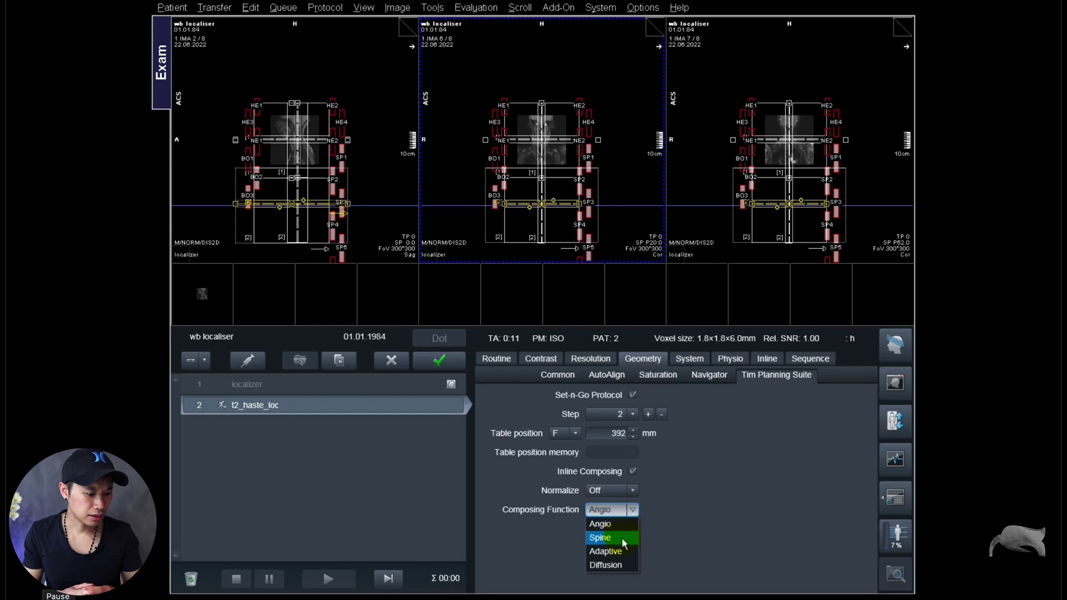
click(615, 553)
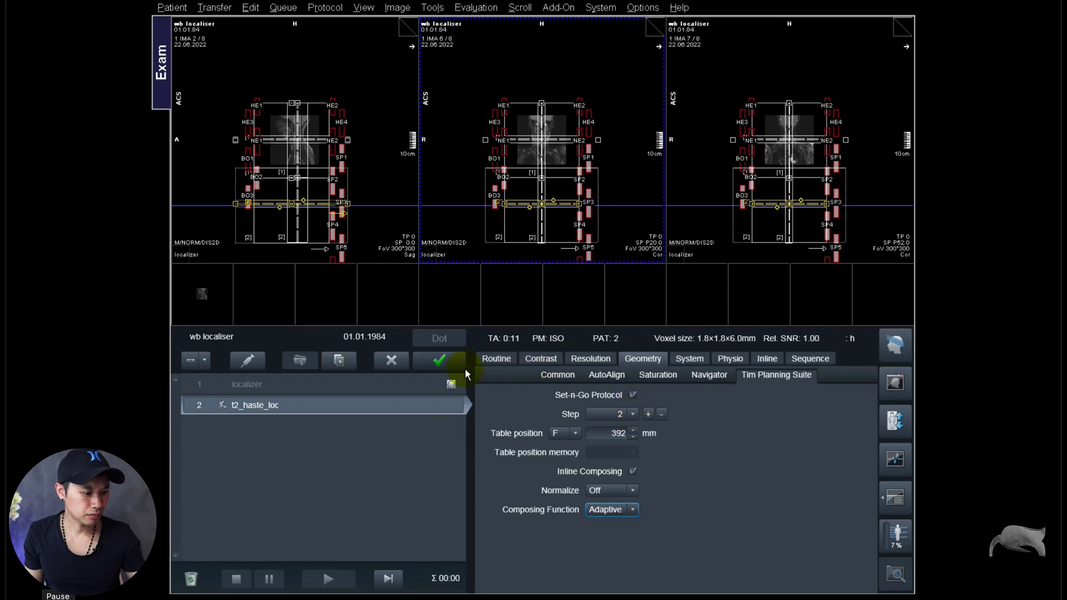
click(437, 362)
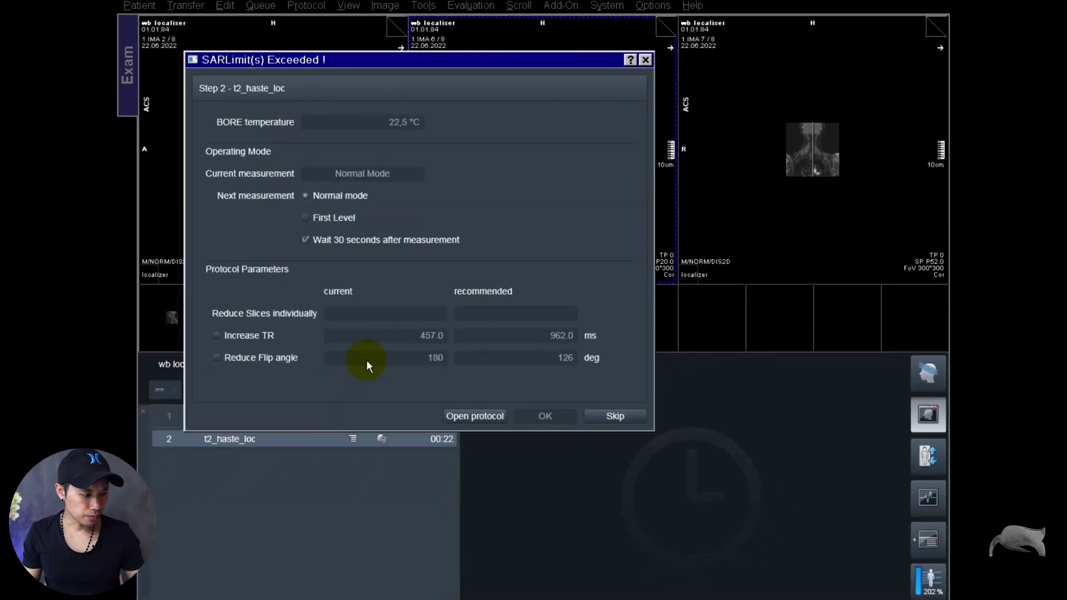
Reopen the protocol from the SAR limit dialog and set the flip angle of the first step to 90 degrees
click(471, 385)
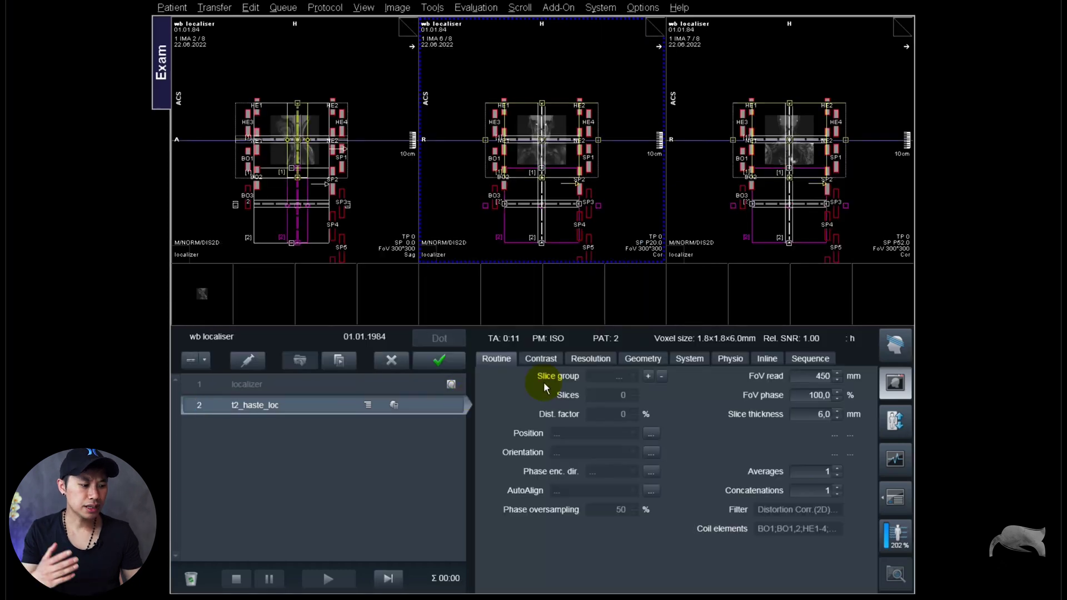
click(540, 359)
click(635, 555)
text(90)
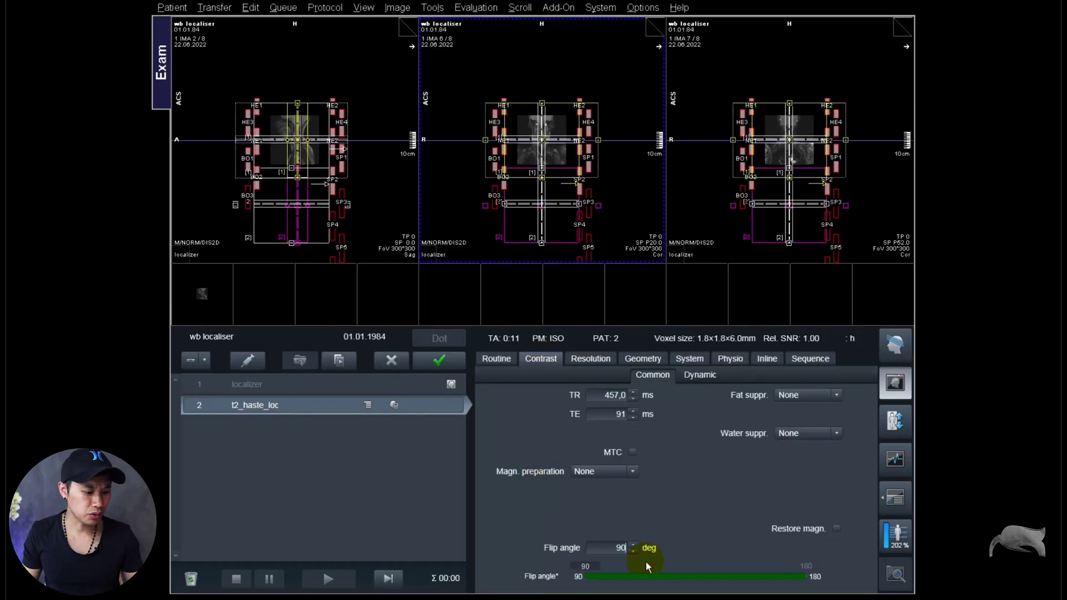
key(Return)
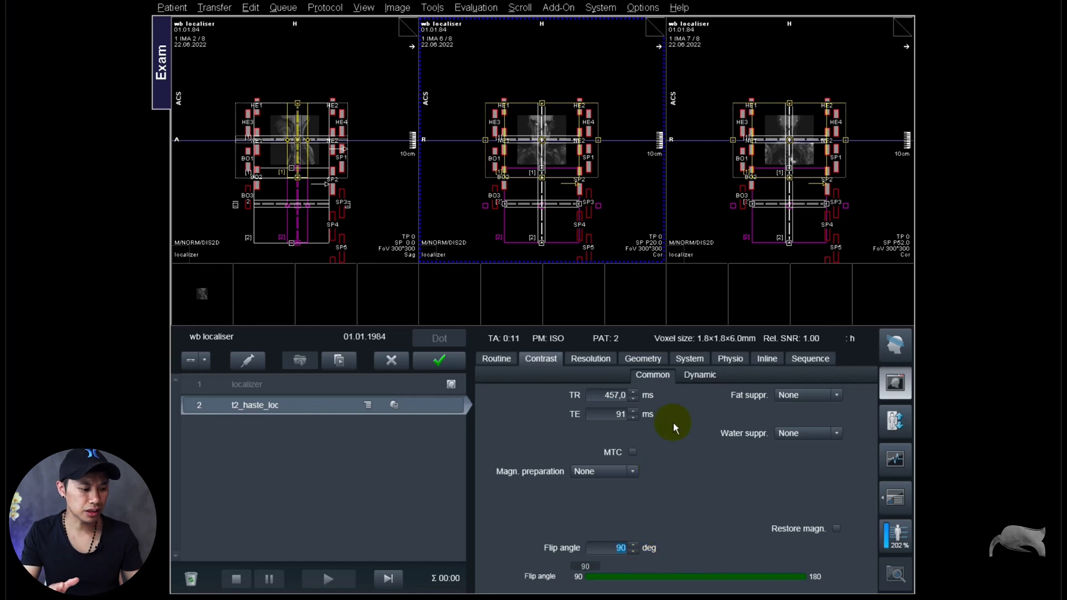
Set the flip angle of the second step to 90 degrees and run the measurement, allowing automatic table movement
click(540, 203)
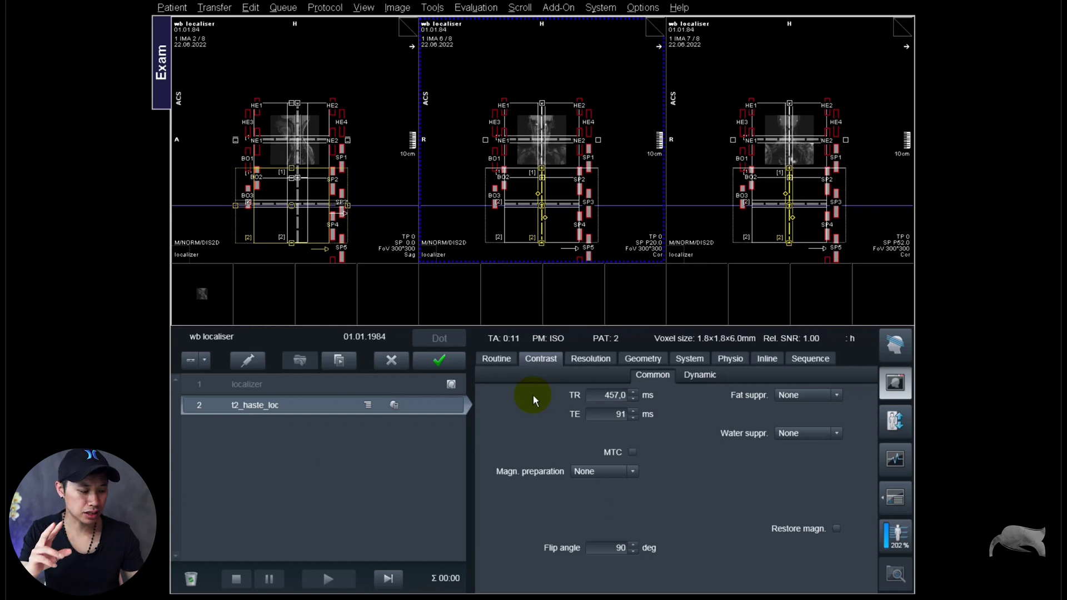
click(620, 548)
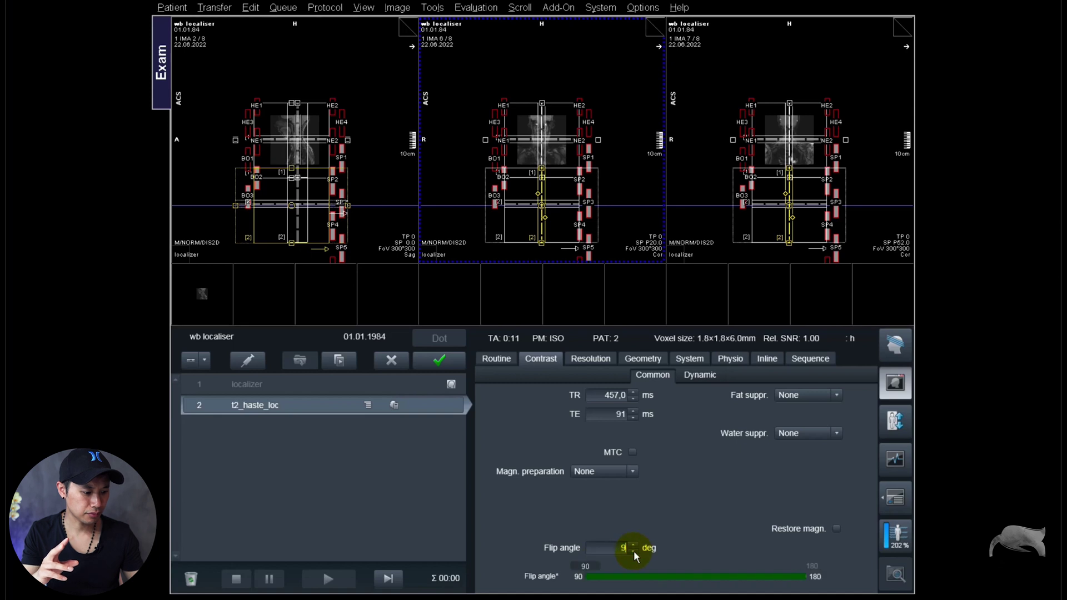
click(443, 361)
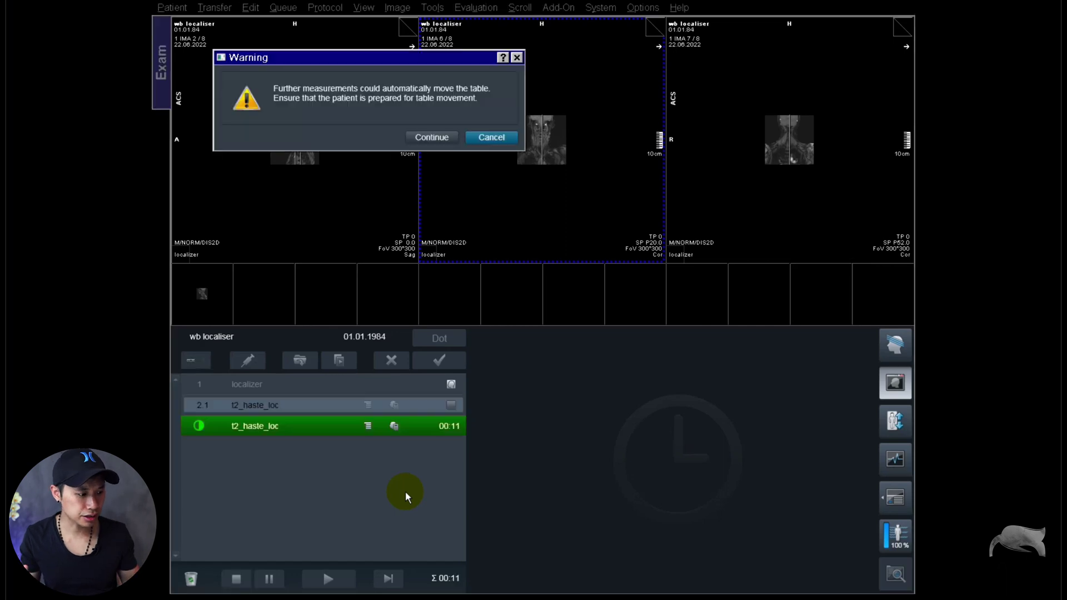
click(434, 137)
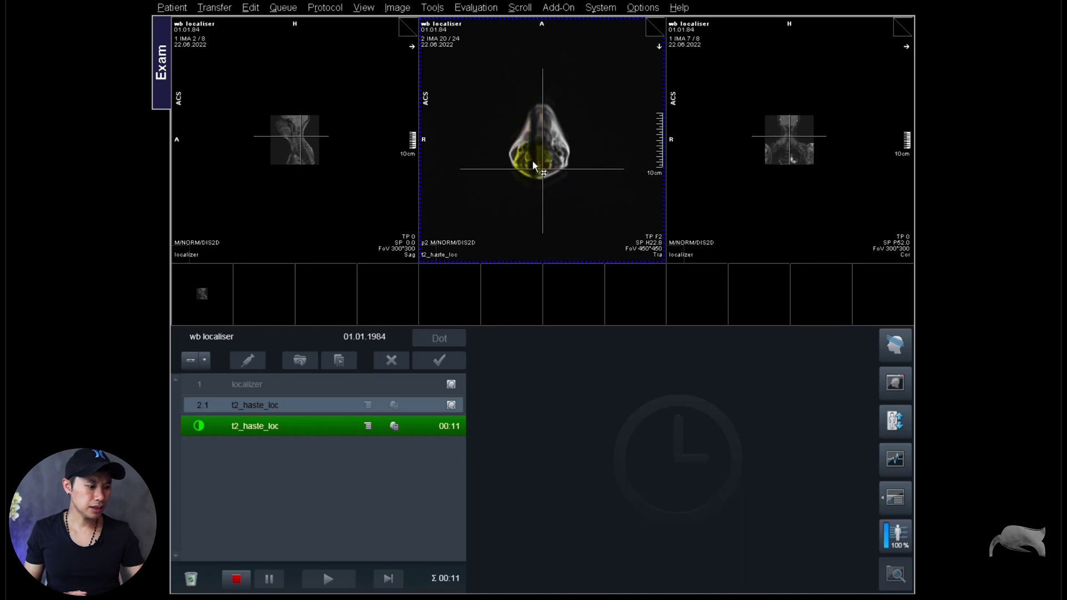
Browse the acquired transversal and coronal HASTE images of the first step
scroll(542, 192, up, 1)
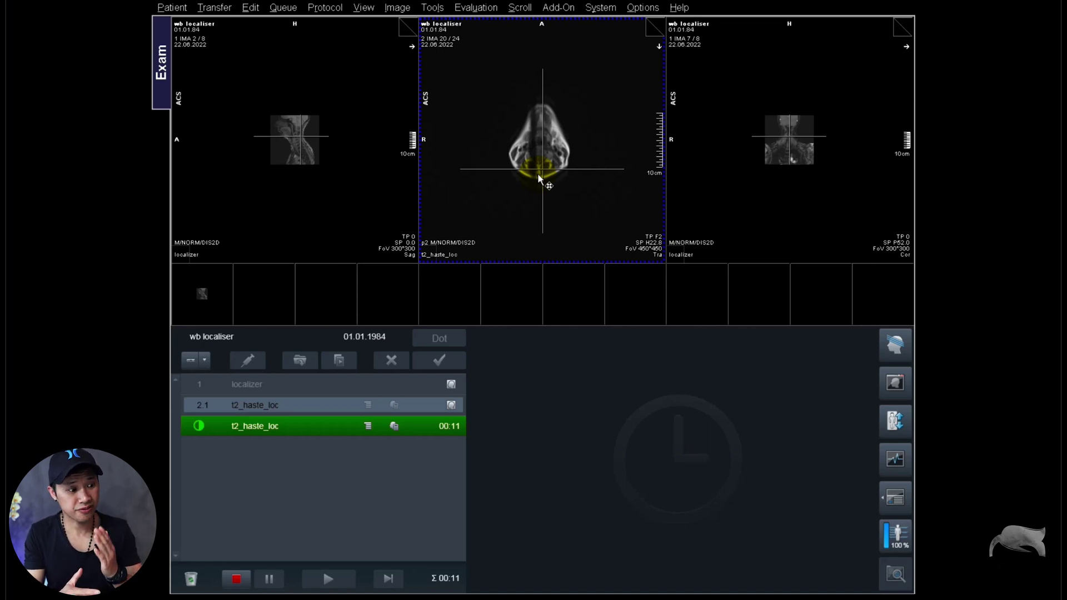
scroll(539, 233, up, 11)
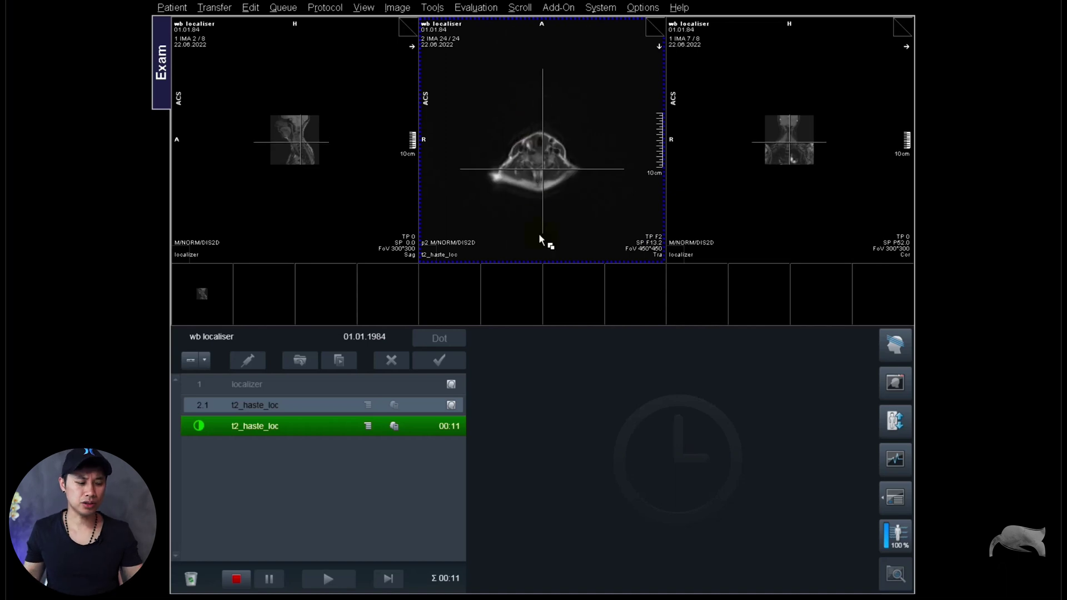
scroll(539, 234, down, 4)
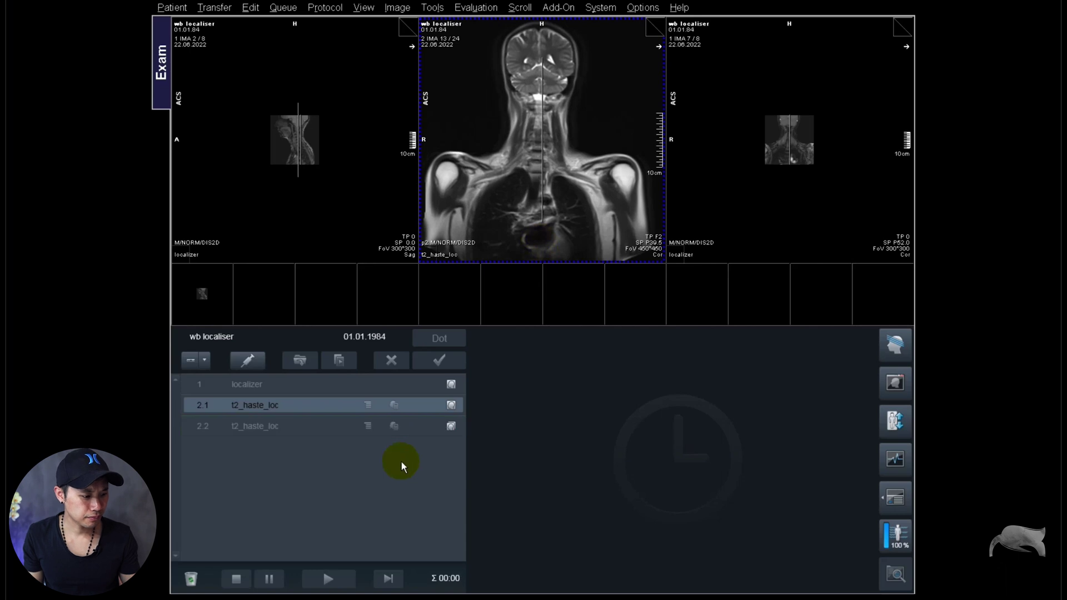
Load the composed HASTE series into the image segments and review its coronal, transversal and sagittal images
click(445, 435)
drag(451, 430, 542, 244)
drag(451, 405, 541, 221)
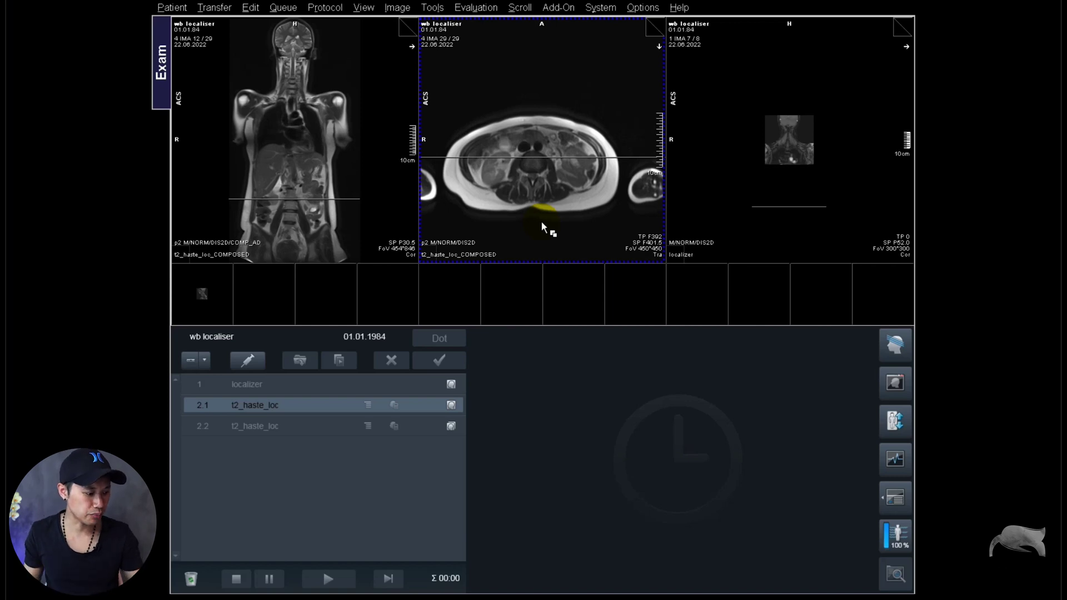
scroll(541, 221, up, 20)
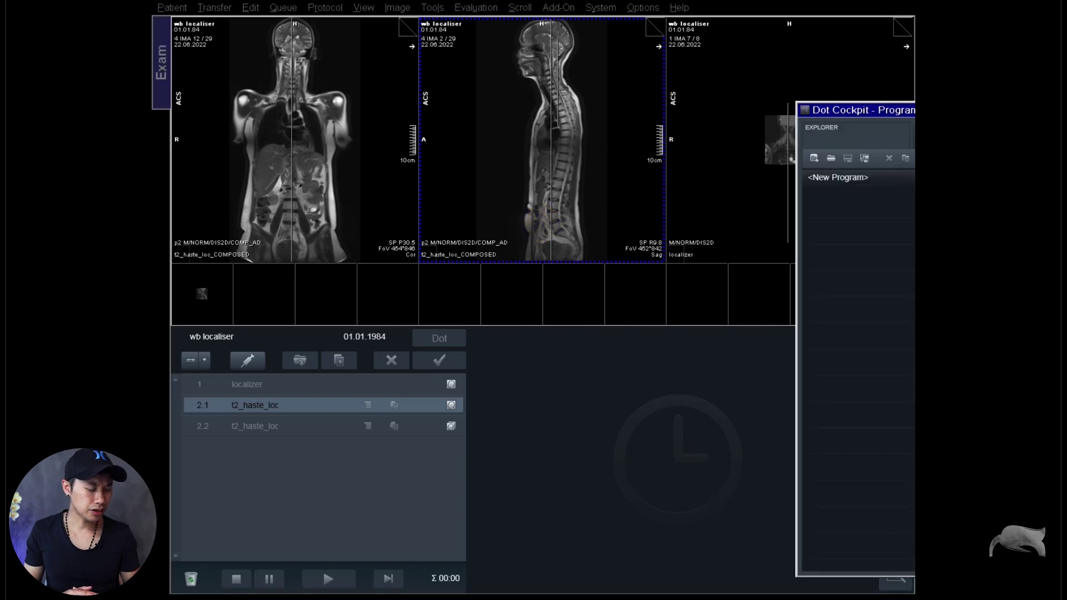
Copy the measured t2_haste_loc protocol into a new program in the Dot Cockpit Program Editor
drag(524, 111, 469, 76)
click(253, 412)
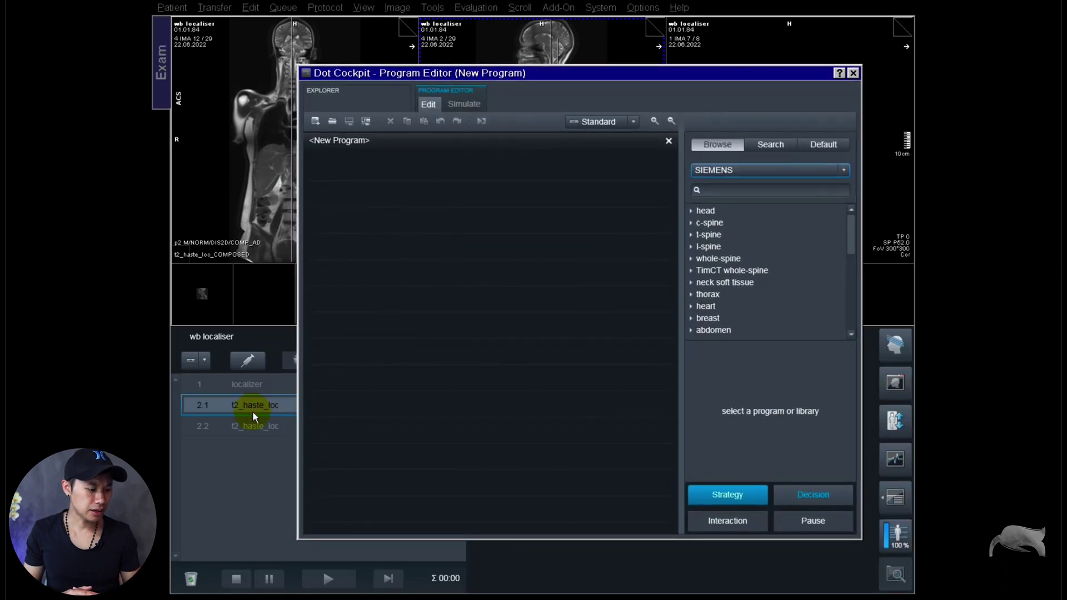
drag(252, 426, 381, 411)
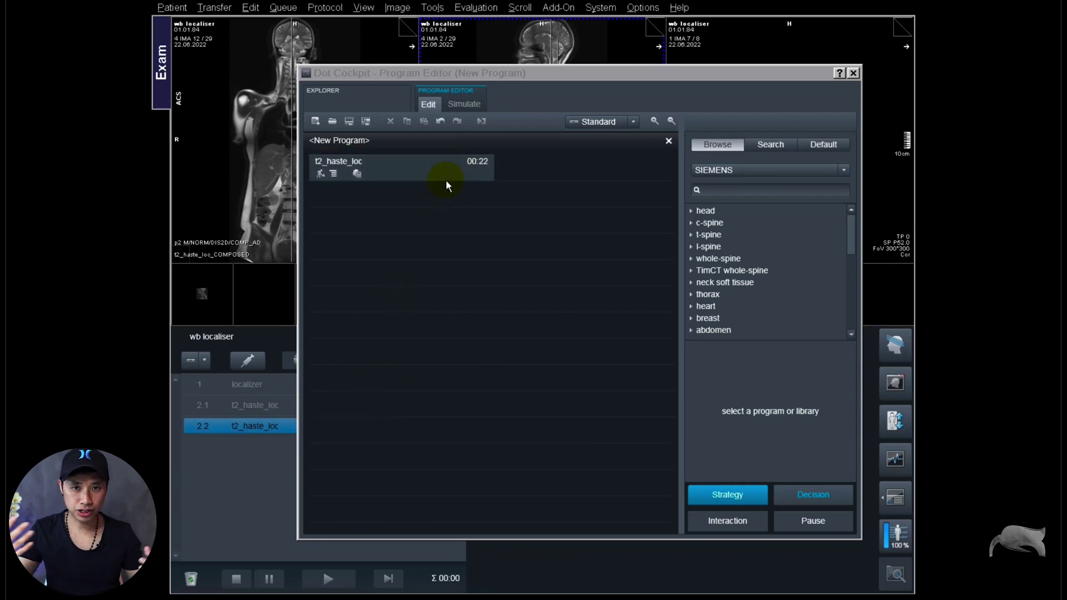
drag(469, 77, 485, 92)
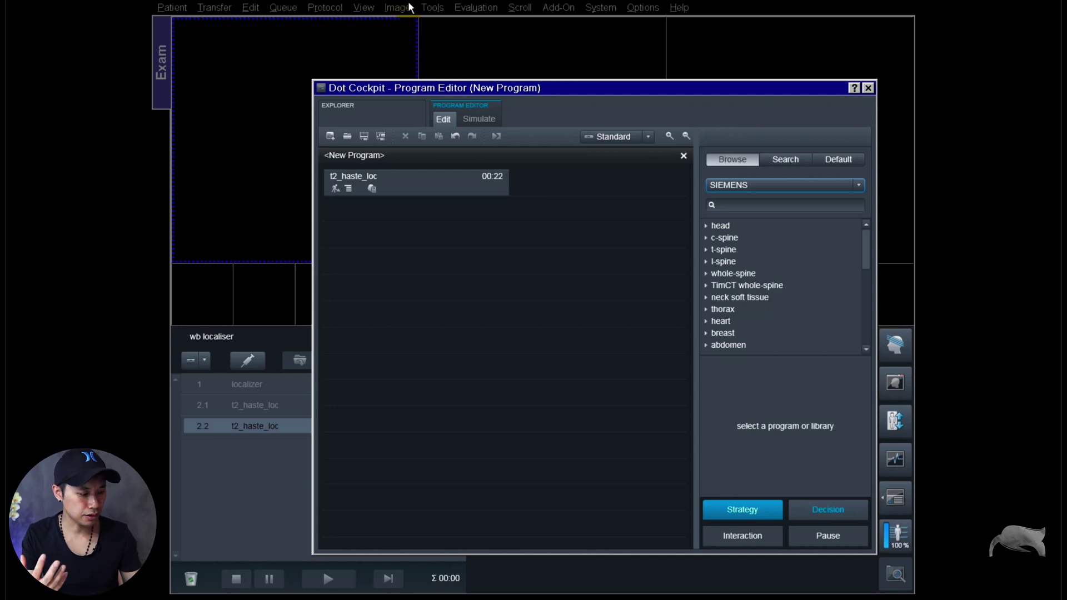
Clear all entries from the measurement queue and add t2_haste_loc from the new program to it
right_click(219, 515)
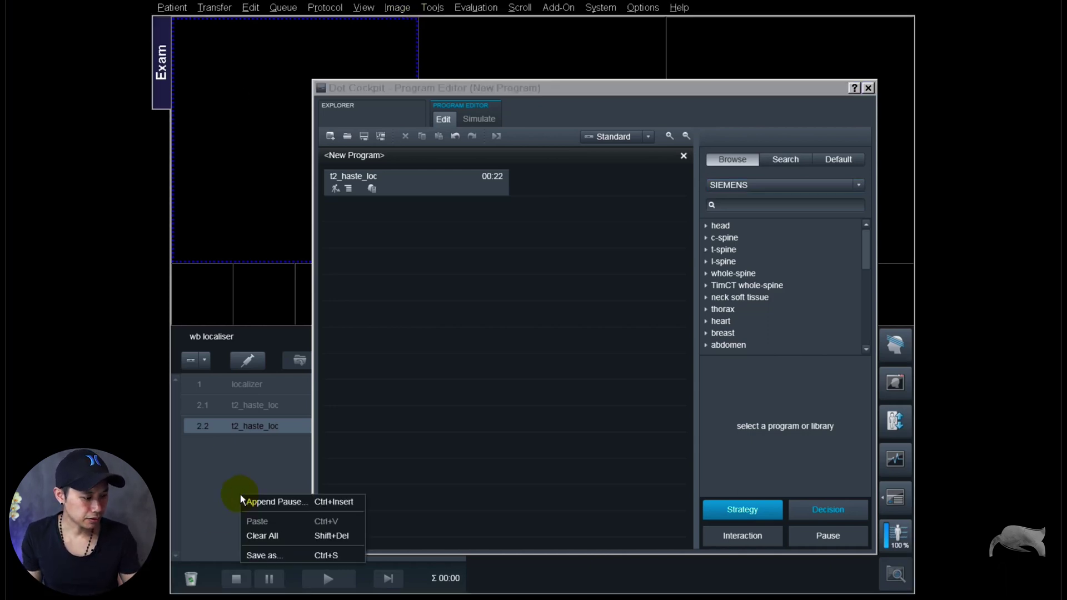
click(260, 531)
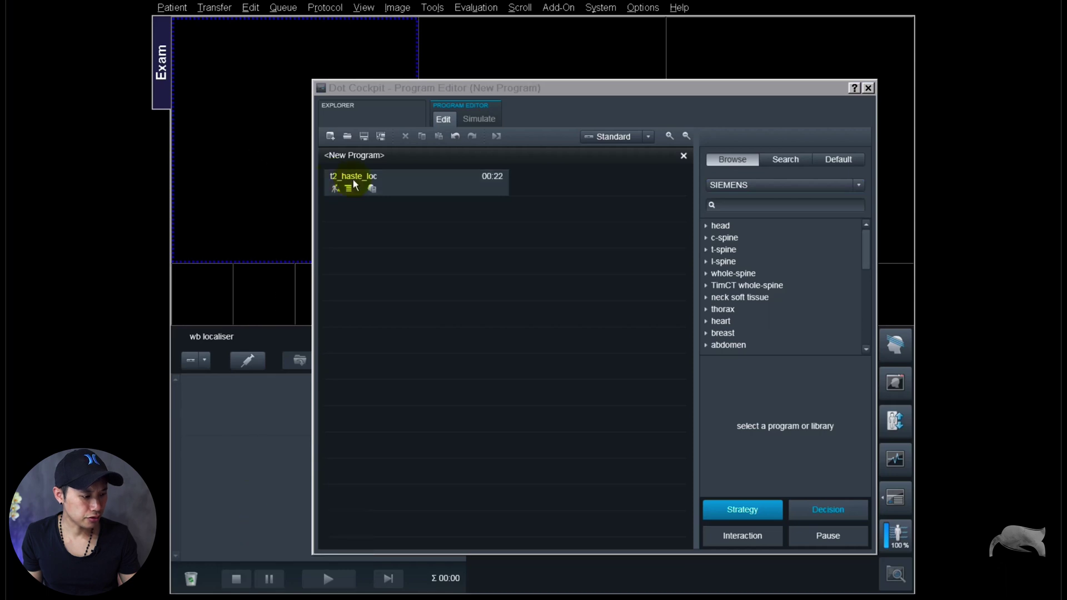
drag(411, 182, 251, 426)
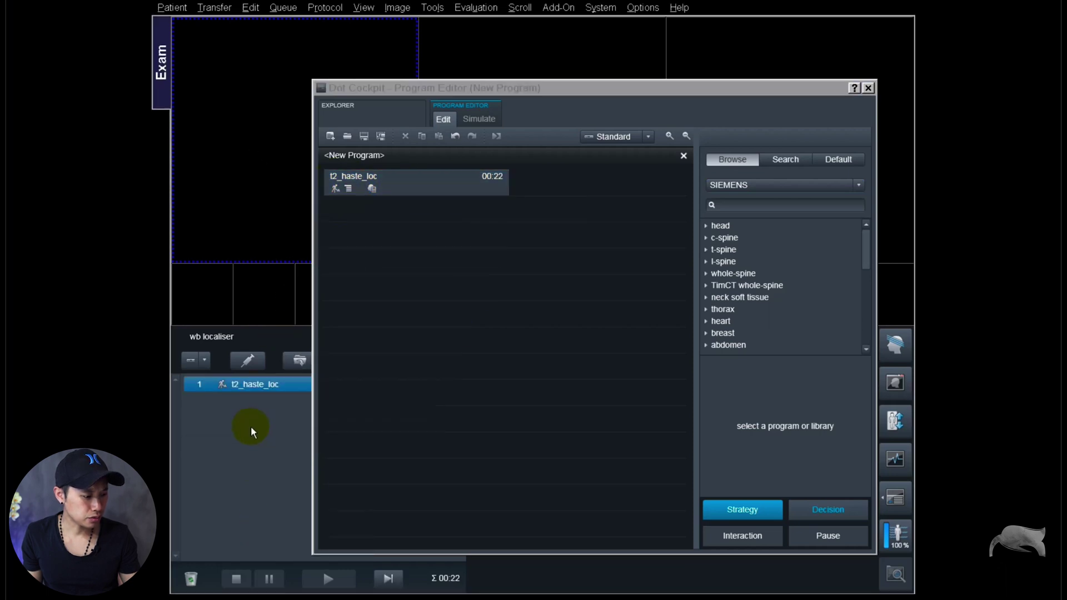
Enable starting the measurement without further preparation in the execution properties of t2_haste_loc in the new program
drag(434, 87, 492, 118)
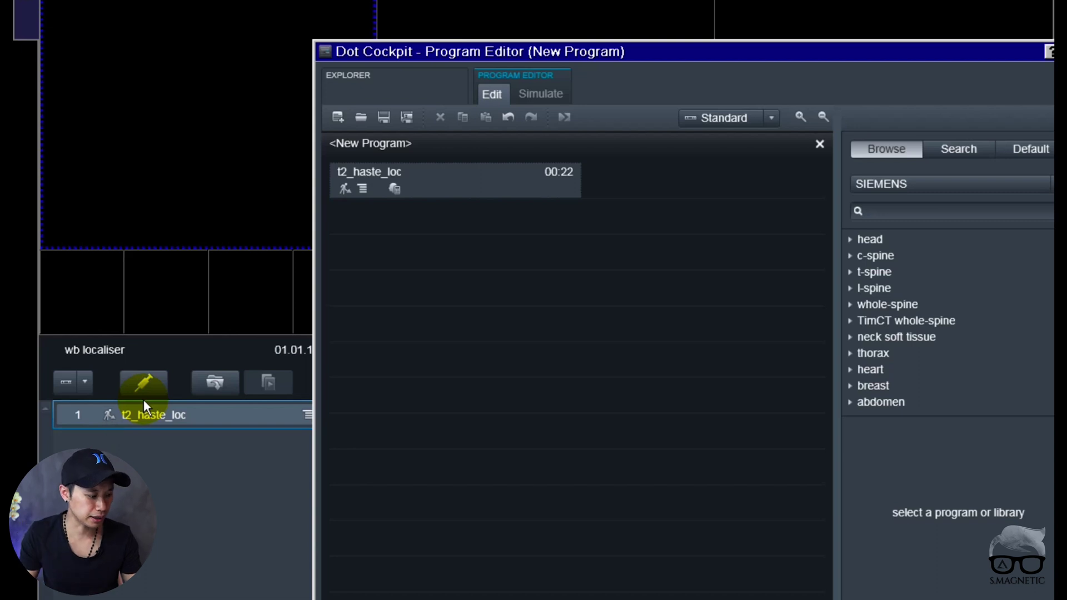
click(337, 181)
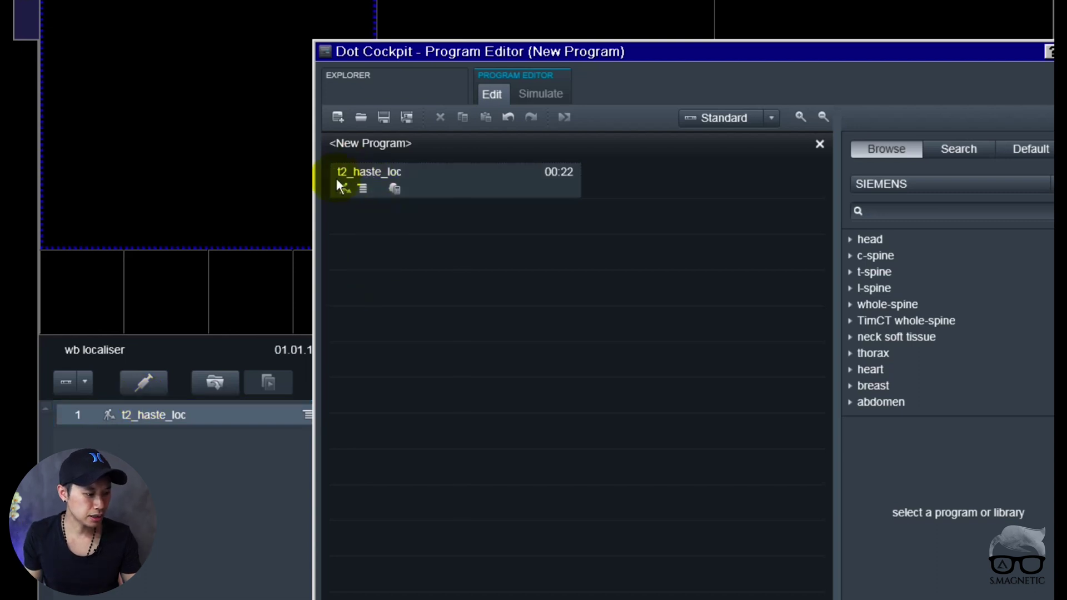
right_click(448, 182)
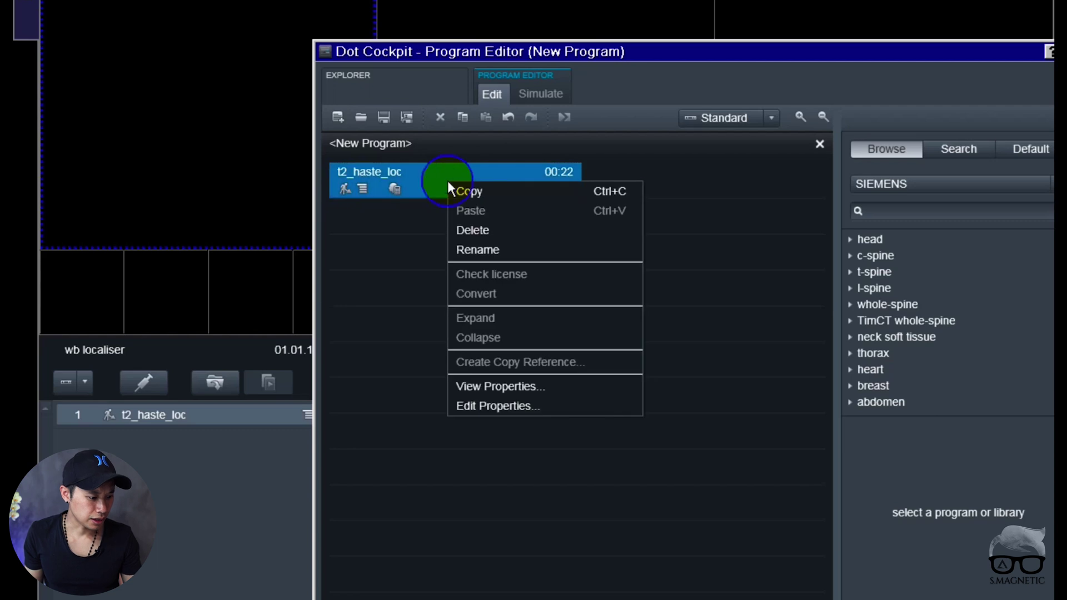
click(478, 410)
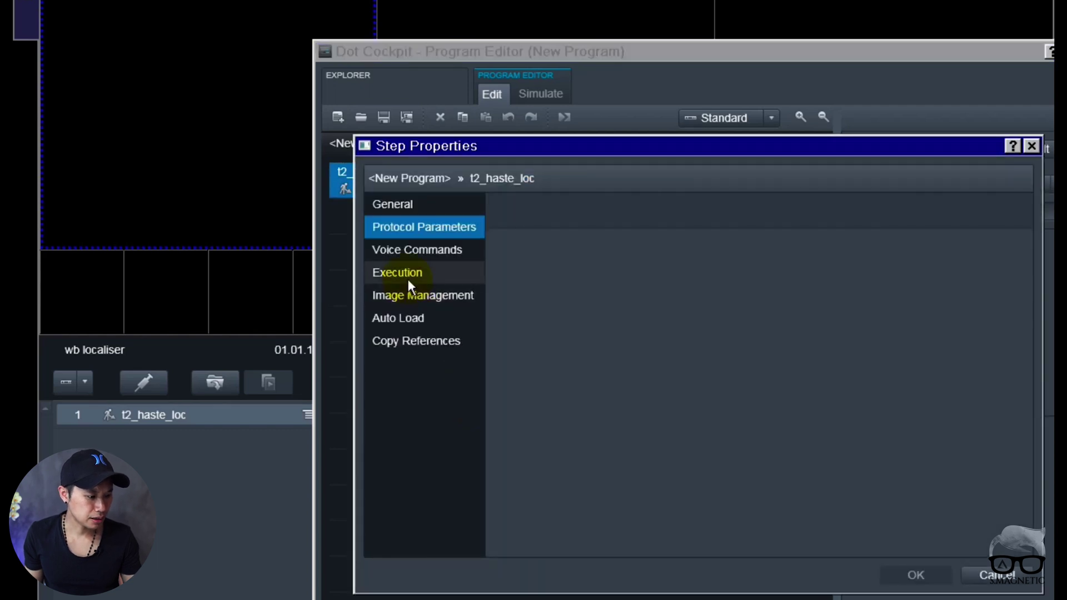
click(408, 275)
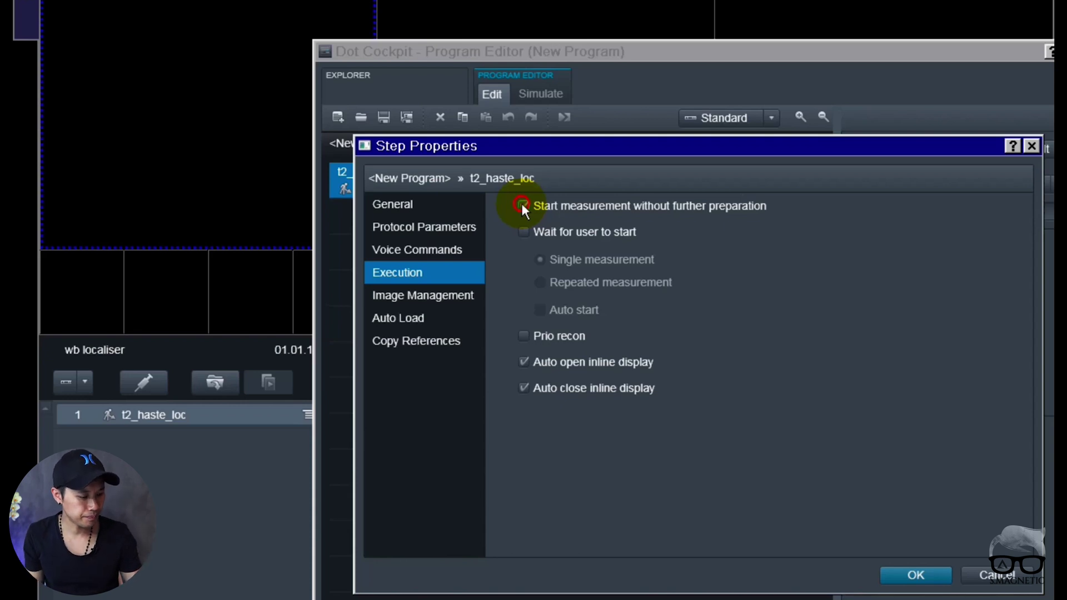
click(915, 574)
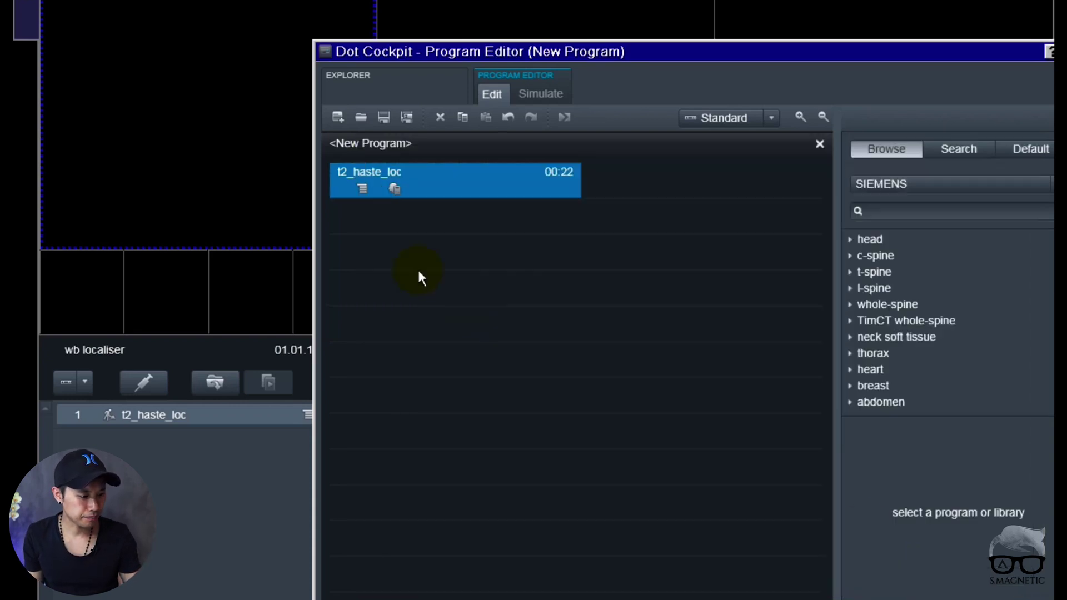
Replace the queued t2_haste_loc with the edited one from the new program, close the Program Editor and allow automatic table movement
click(239, 419)
key(Delete)
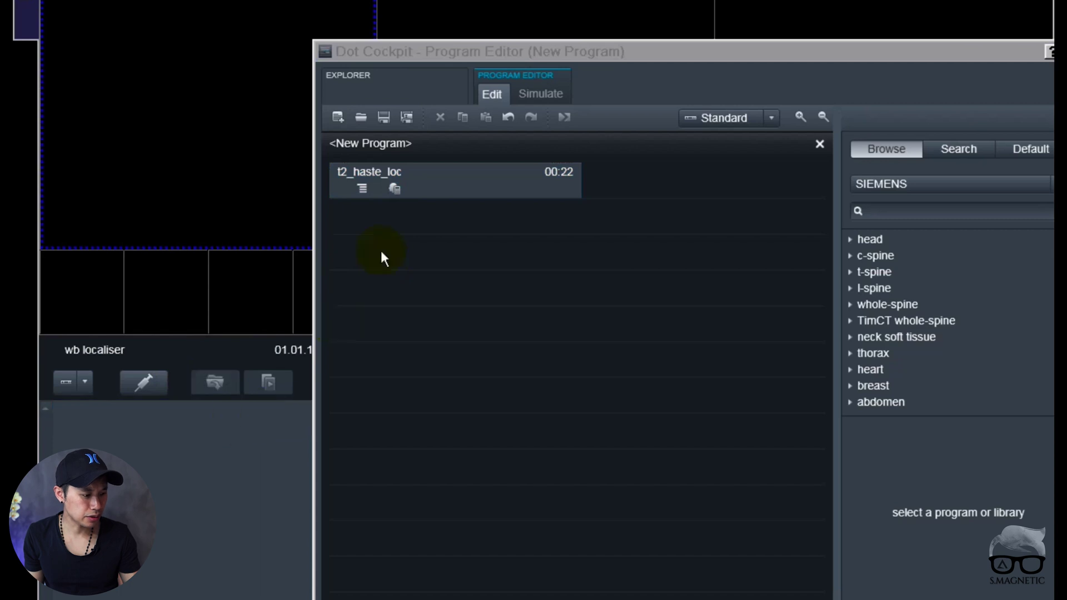
drag(448, 181, 209, 460)
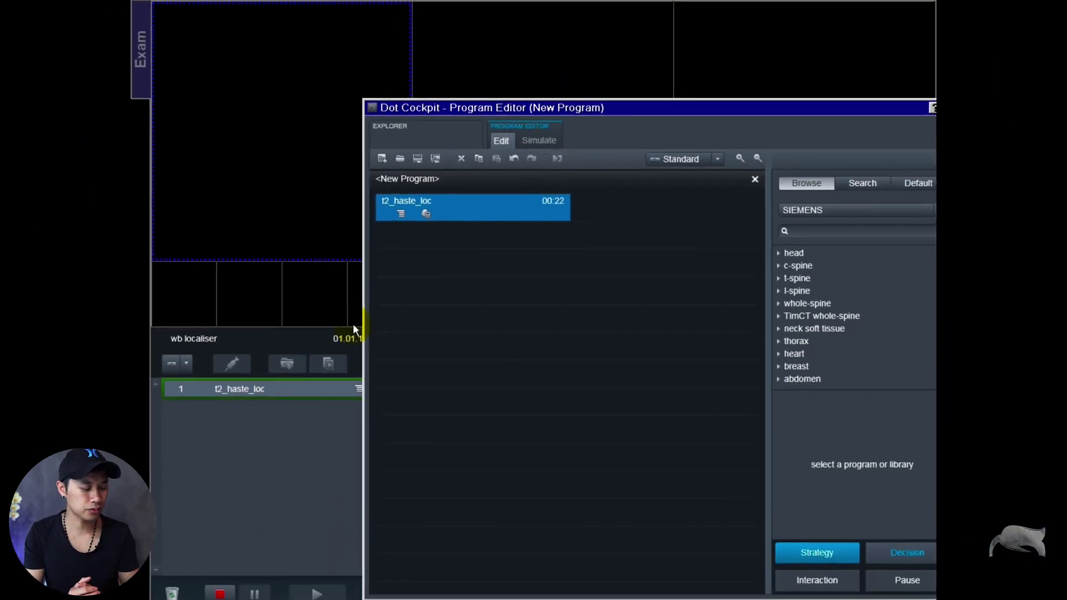
click(906, 119)
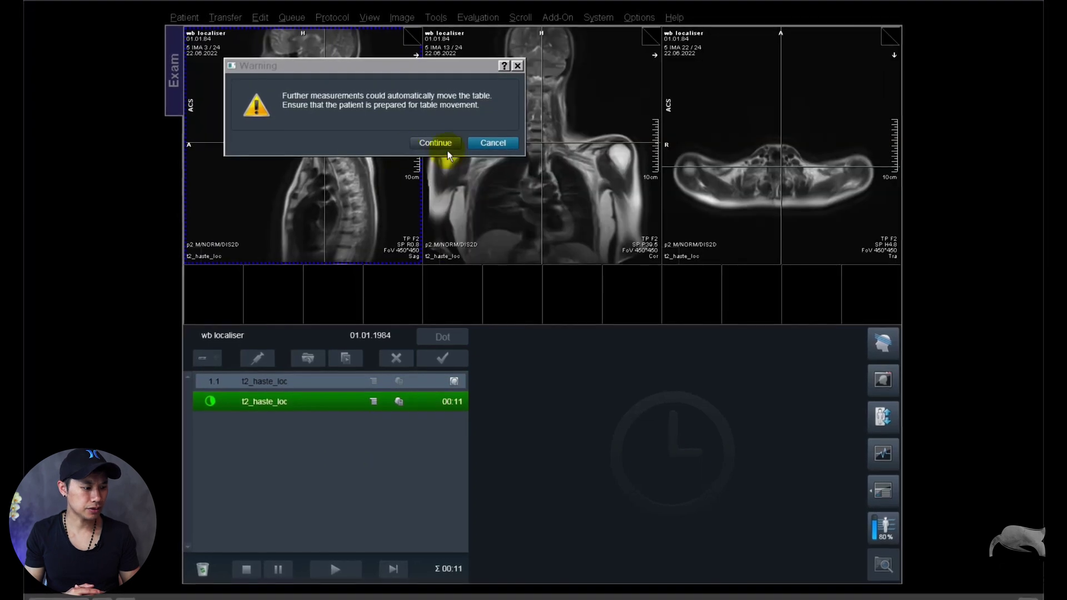
click(435, 142)
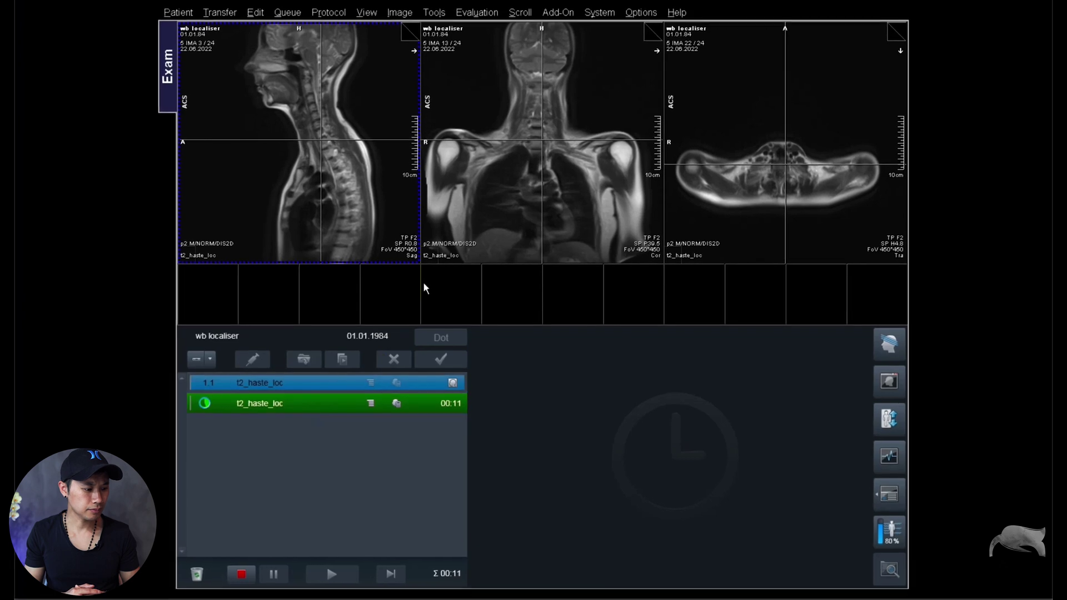
Check the Set-n-Go settings and the table positions of steps 1 and 2 in the running t2_haste_loc protocol
click(611, 332)
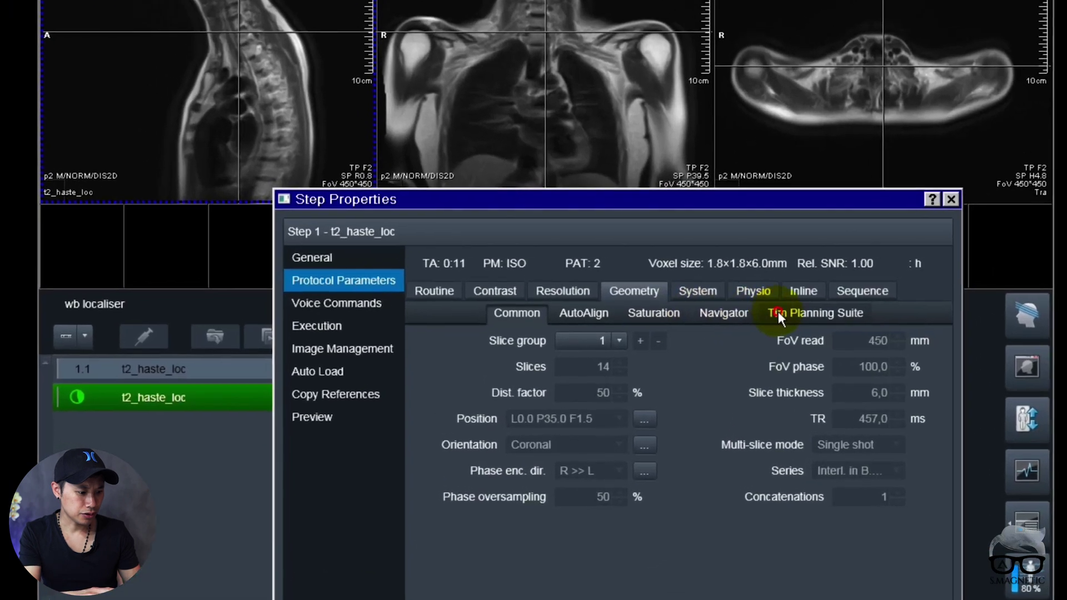
click(739, 343)
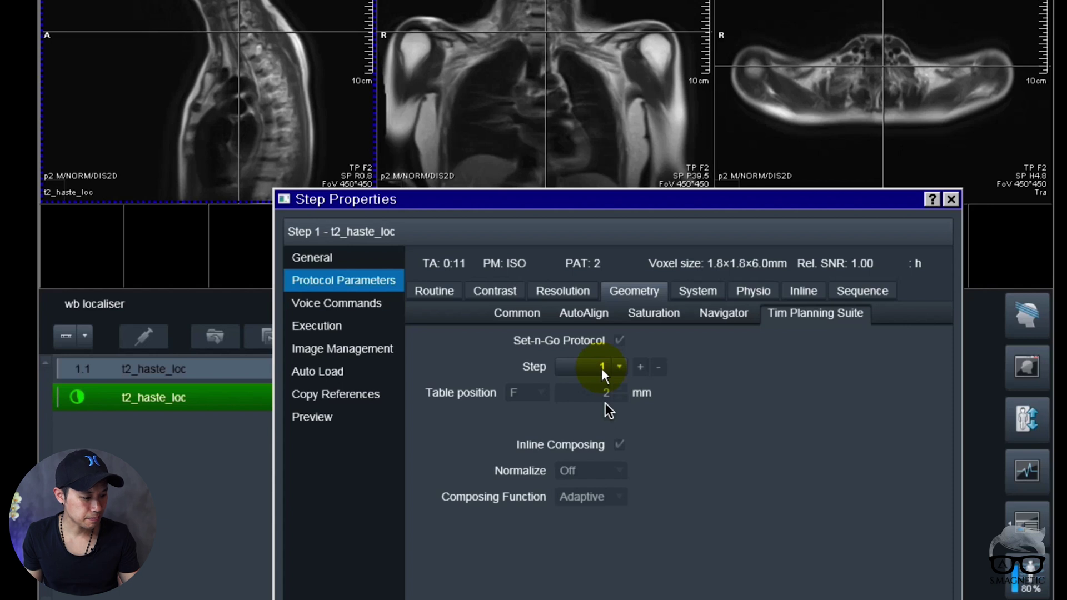
click(608, 366)
click(600, 401)
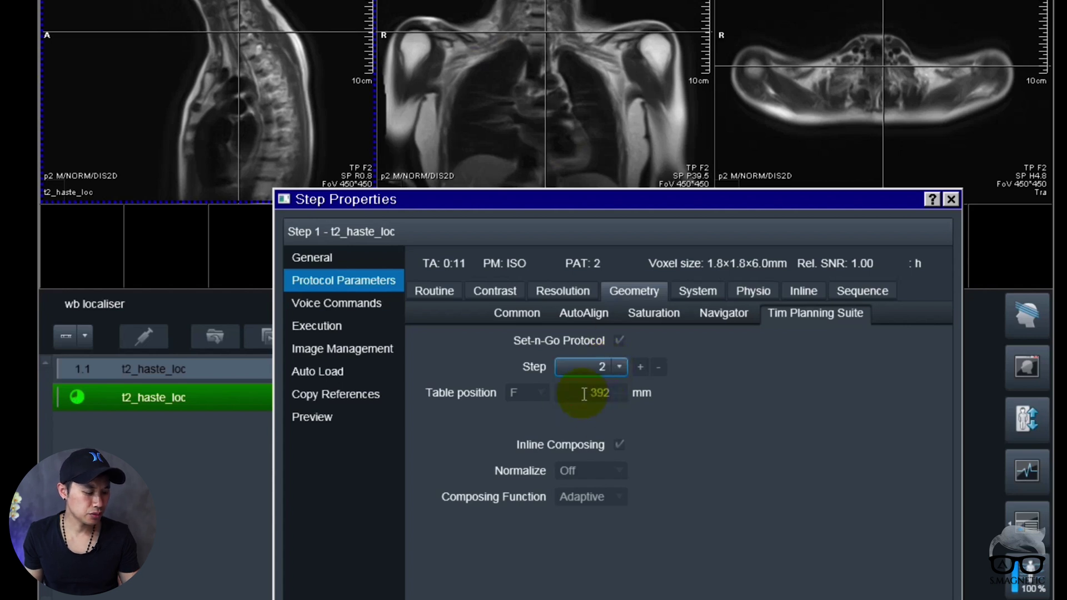
text(392)
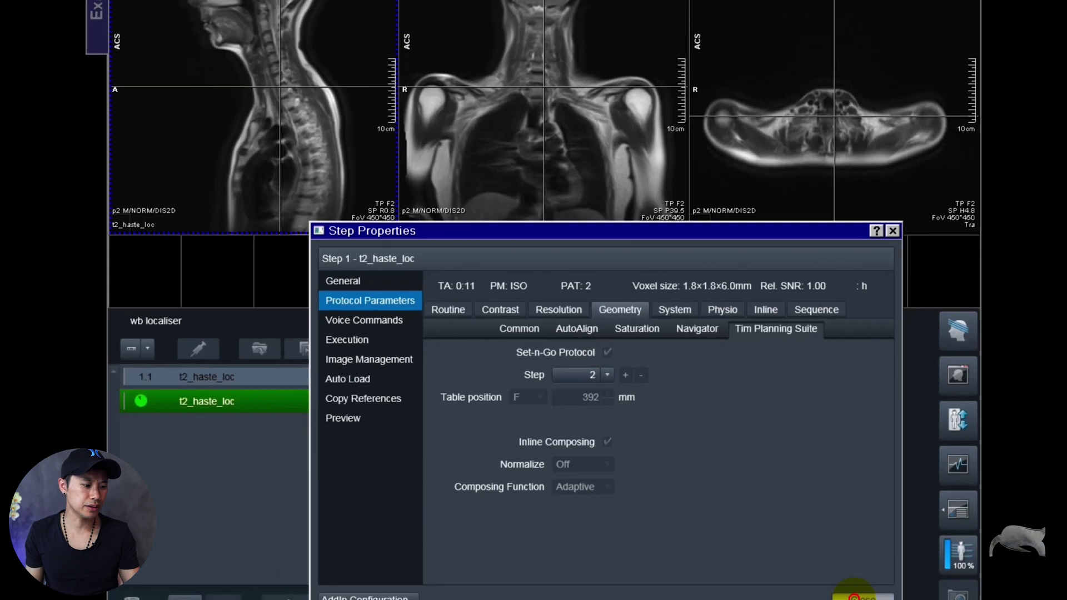
click(854, 597)
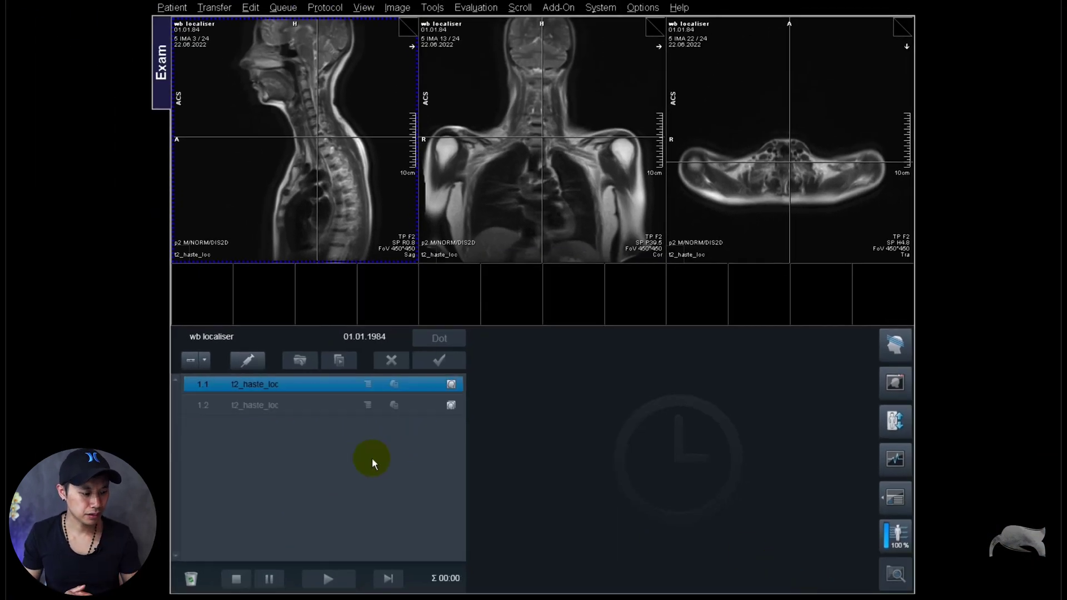
Load the composed HASTE series 7 from the finished second step into the first two image segments
click(451, 405)
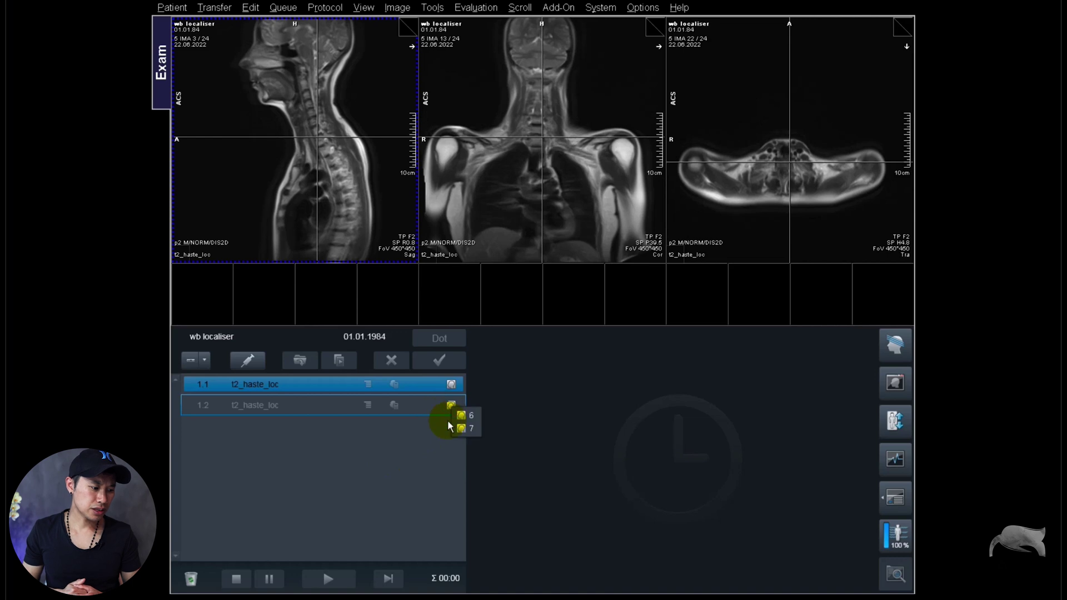
drag(466, 429, 533, 250)
click(450, 405)
drag(466, 429, 332, 240)
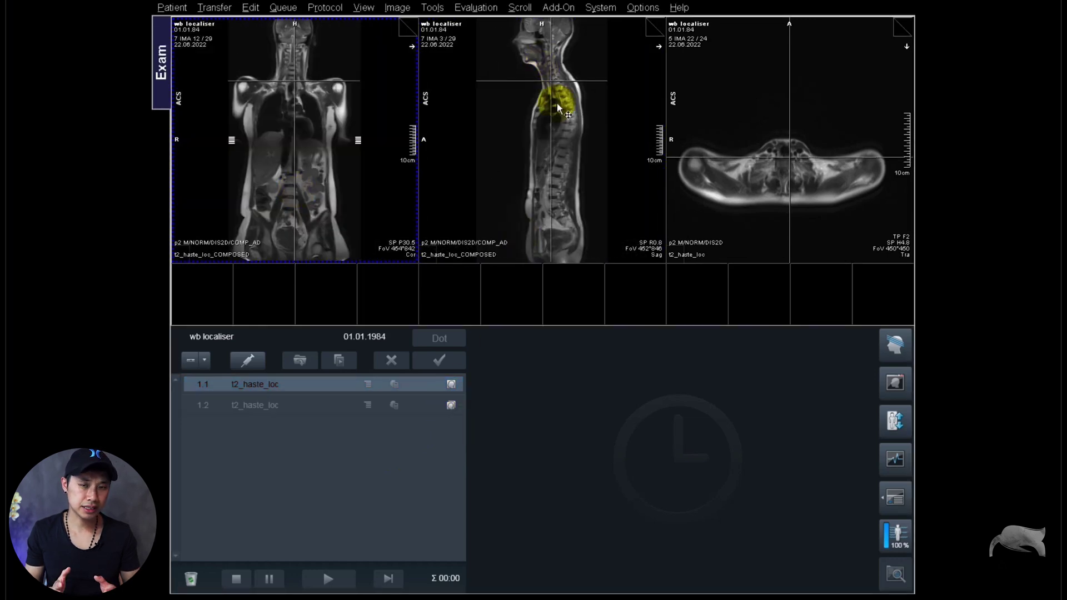